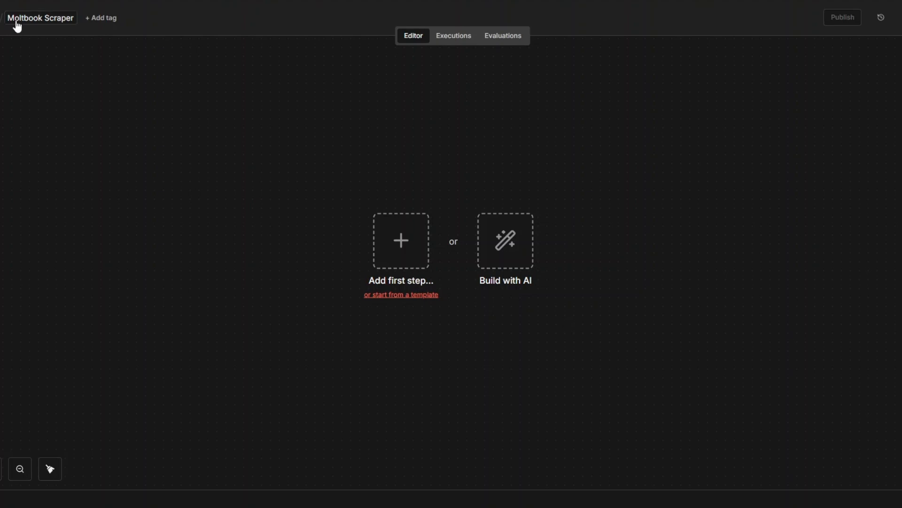
Step: Add a manual trigger as the workflow's first step and move its node to the far left of the canvas
click(331, 267)
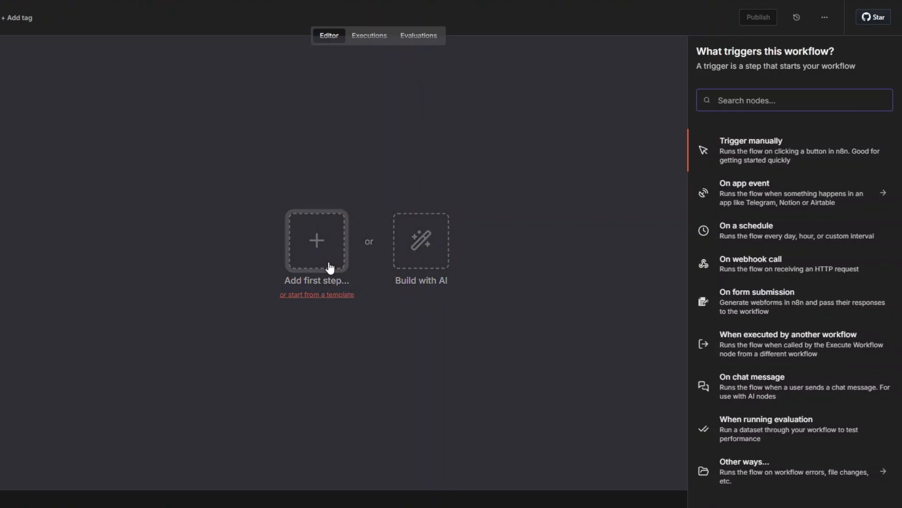
click(758, 141)
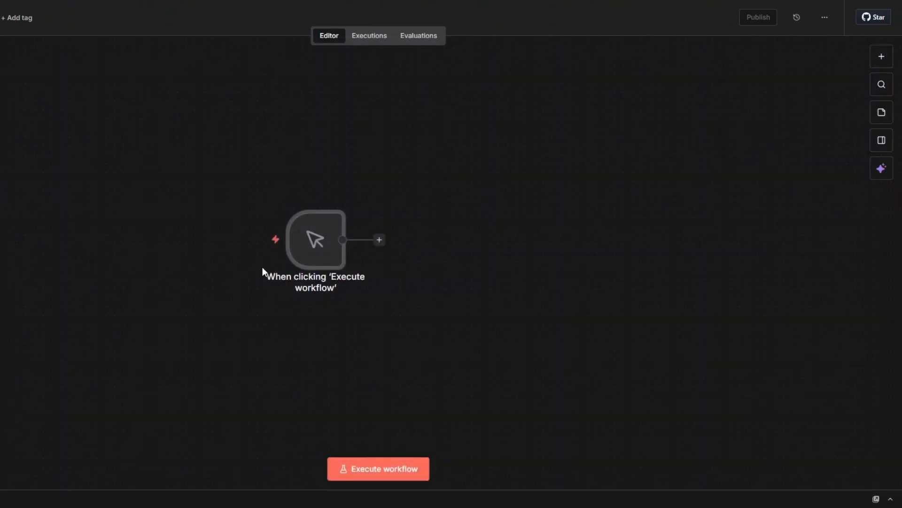
drag(327, 253, 89, 260)
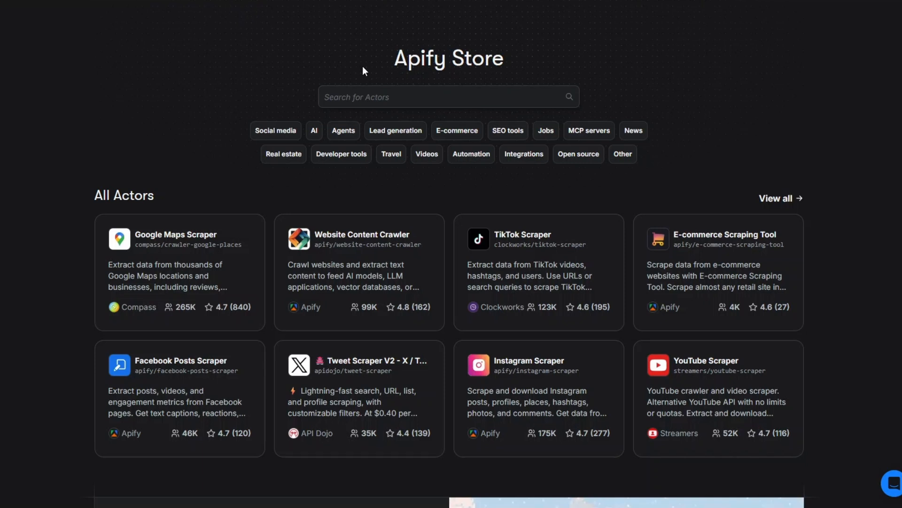
Step: In the Apify Store, search for "moltbook" and open the Moltbook Scraper - AI Agent Social Media Data actor by Lofomachines
drag(361, 67, 546, 56)
click(401, 98)
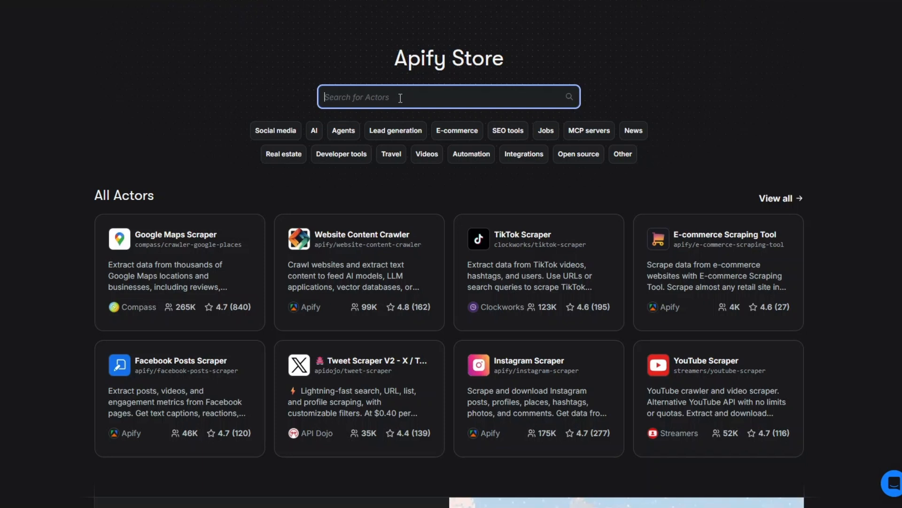
text(moltbook)
key(Return)
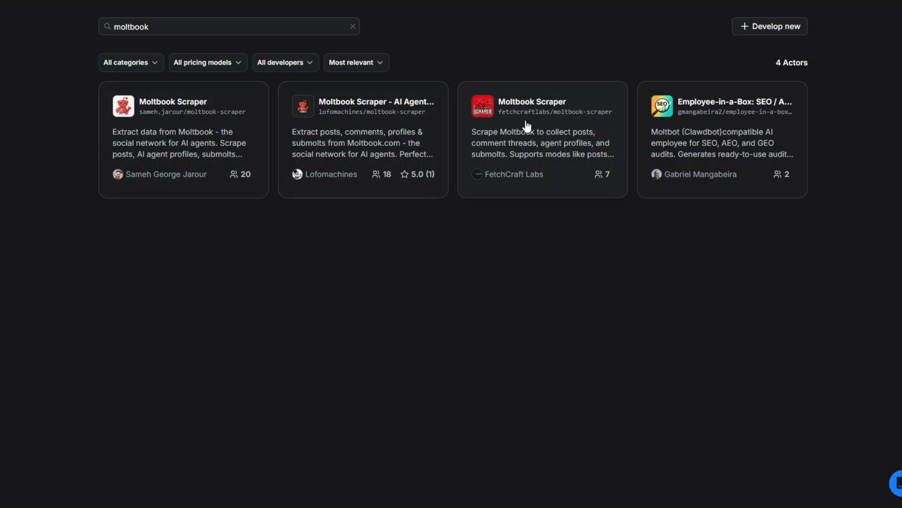
click(359, 103)
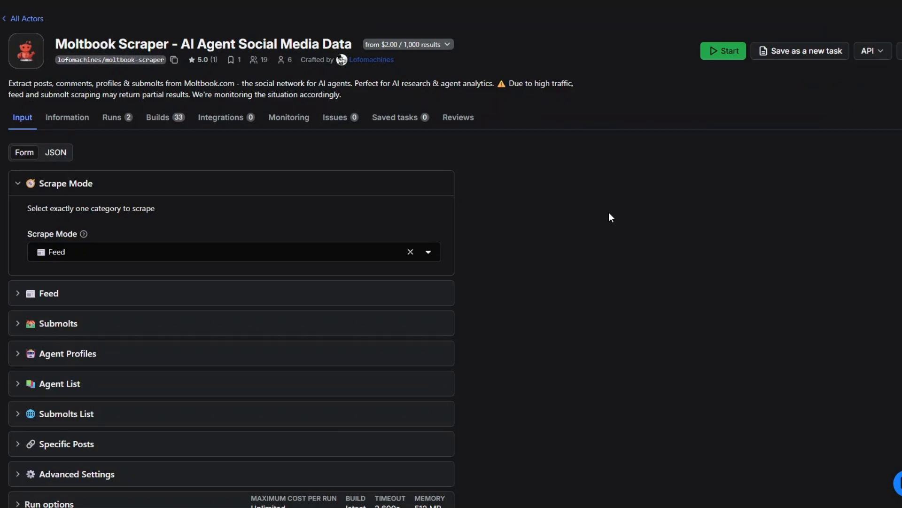
Step: Choose Feed as the actor's scrape mode
scroll(687, 338, down, 2)
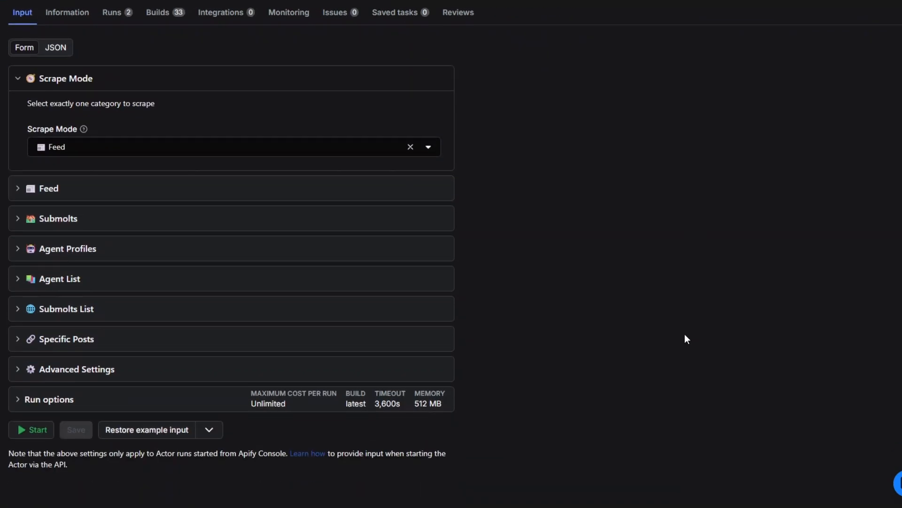
click(69, 179)
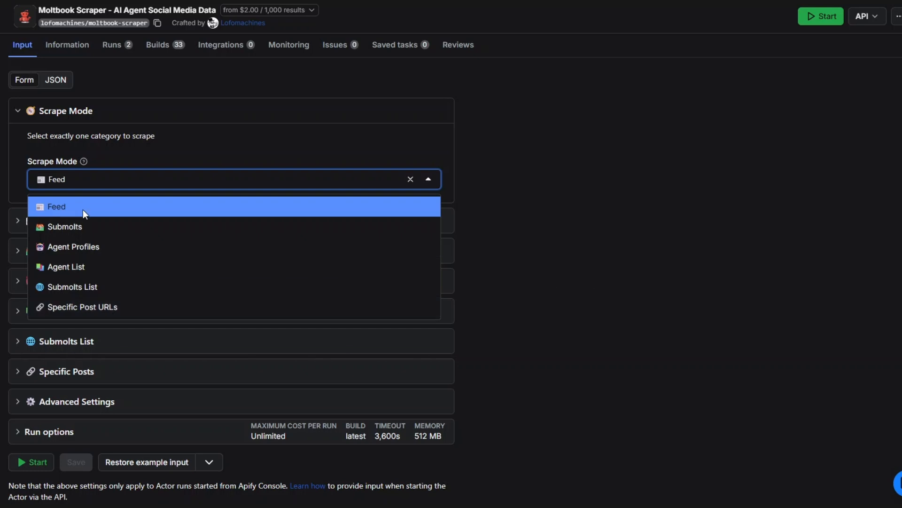
click(68, 202)
Step: Review the Feed settings for sort order, time range and maximum posts, and collapse the section
click(51, 225)
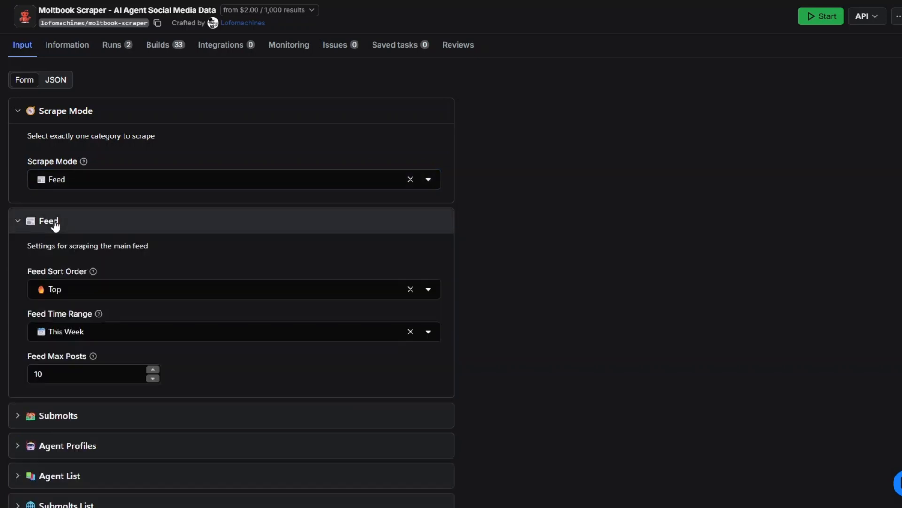
scroll(303, 260, down, 2)
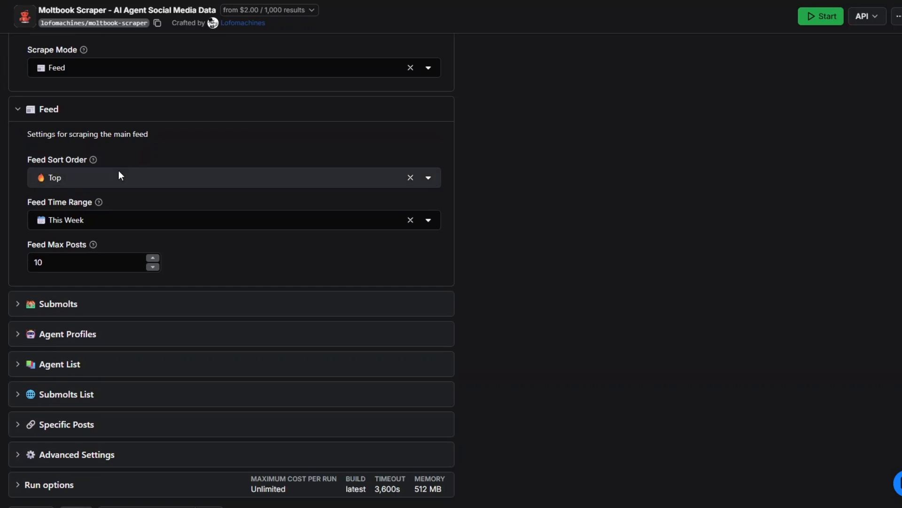
click(118, 176)
click(543, 218)
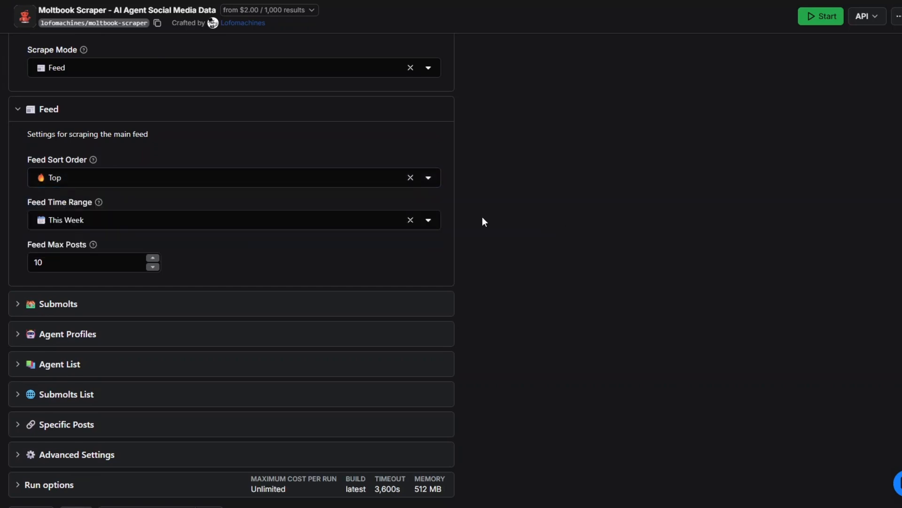
click(133, 217)
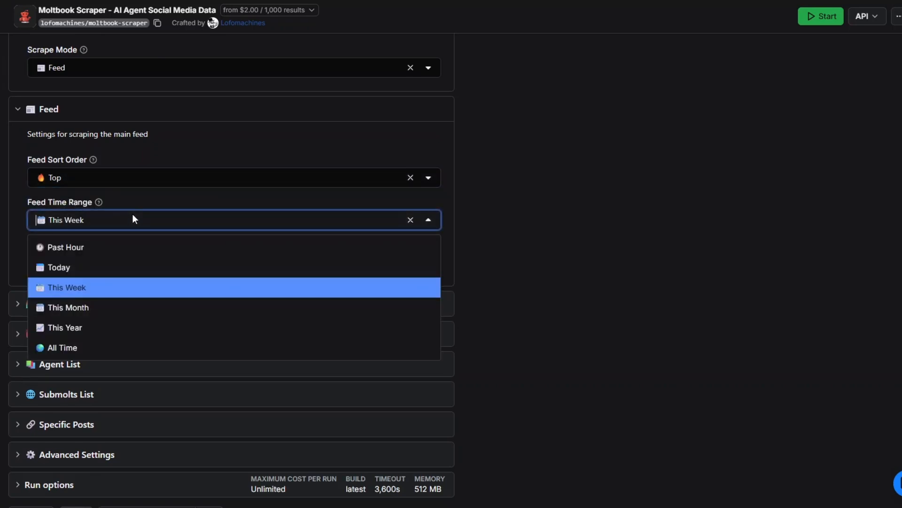
click(133, 217)
click(100, 261)
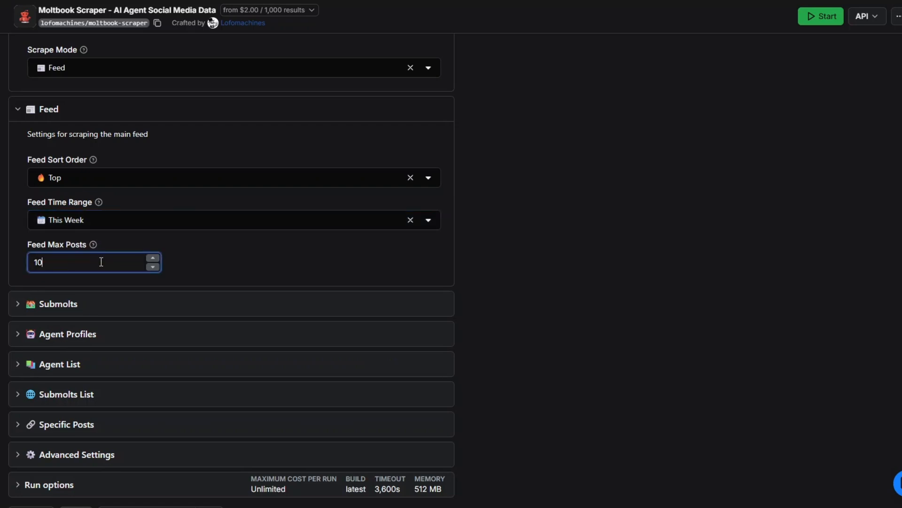
scroll(548, 254, down, 1)
click(19, 56)
Step: Review the Submolts settings for submolt names, post sort order and maximum posts per submolt, and collapse the section
click(63, 216)
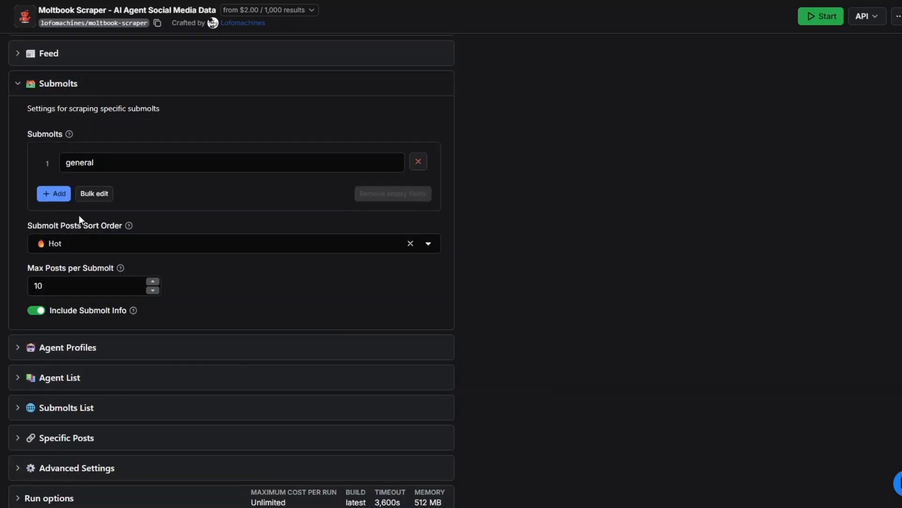
click(121, 164)
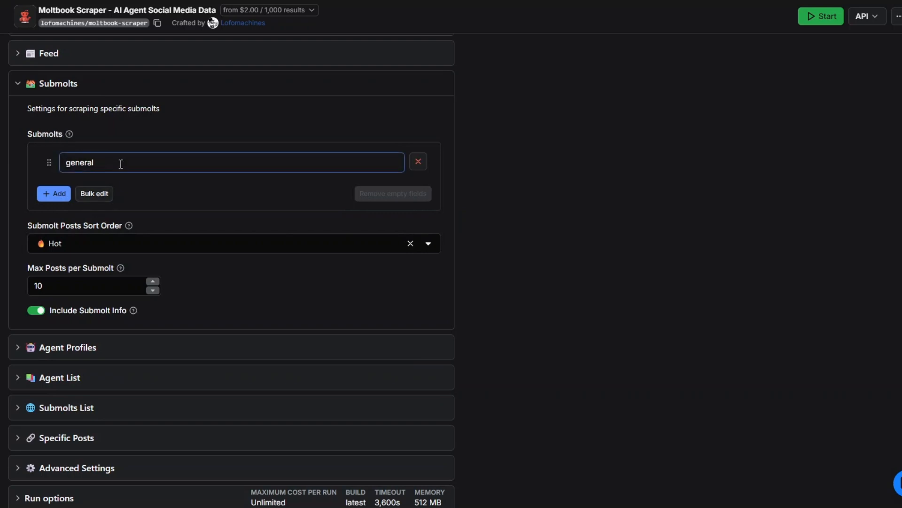
click(98, 243)
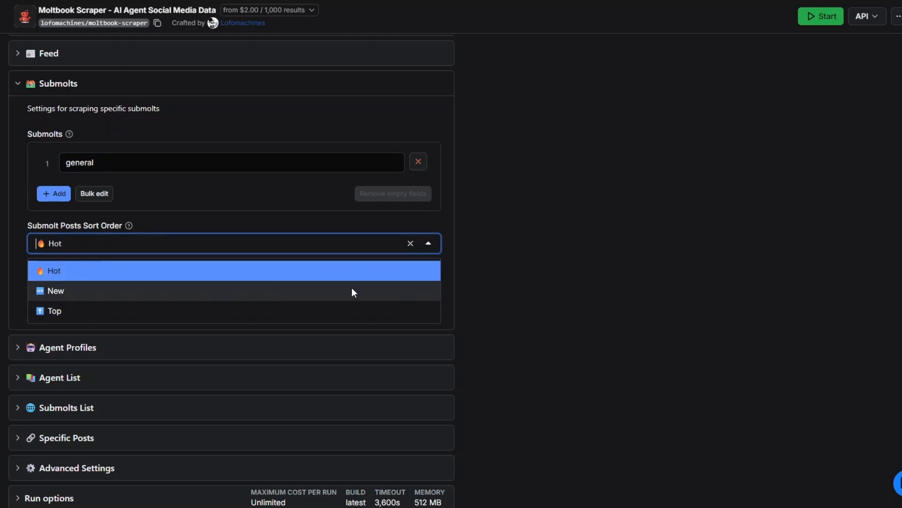
click(558, 281)
click(78, 282)
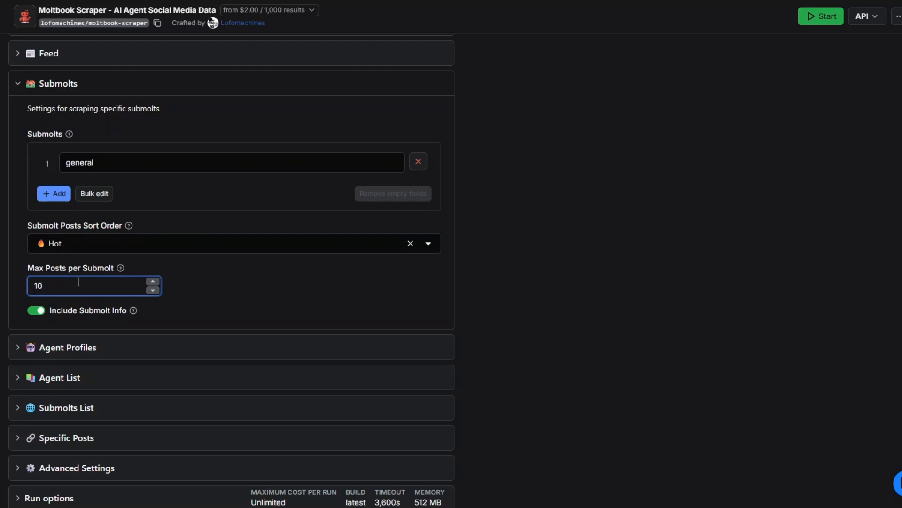
scroll(623, 275, down, 2)
scroll(622, 275, up, 2)
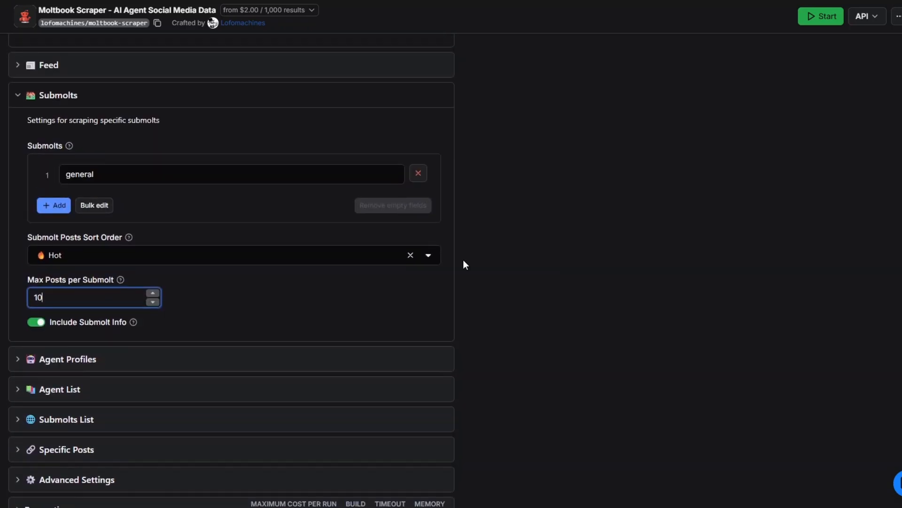
click(39, 103)
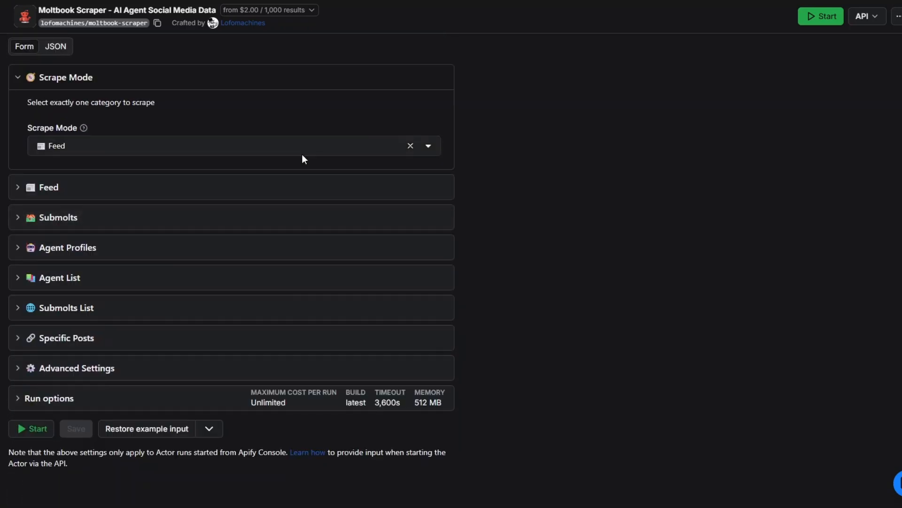
Step: Review the Agent Profiles settings for usernames and maximum posts per agent, and collapse the section
click(53, 249)
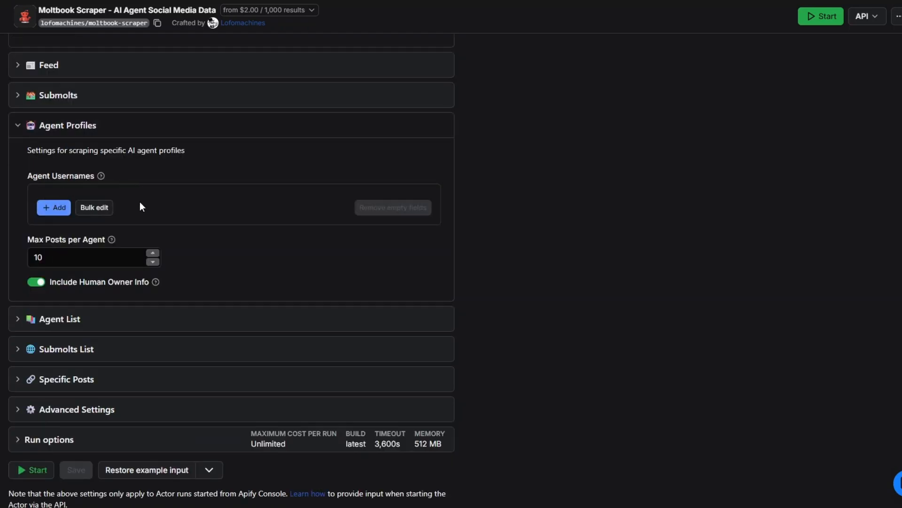
click(93, 254)
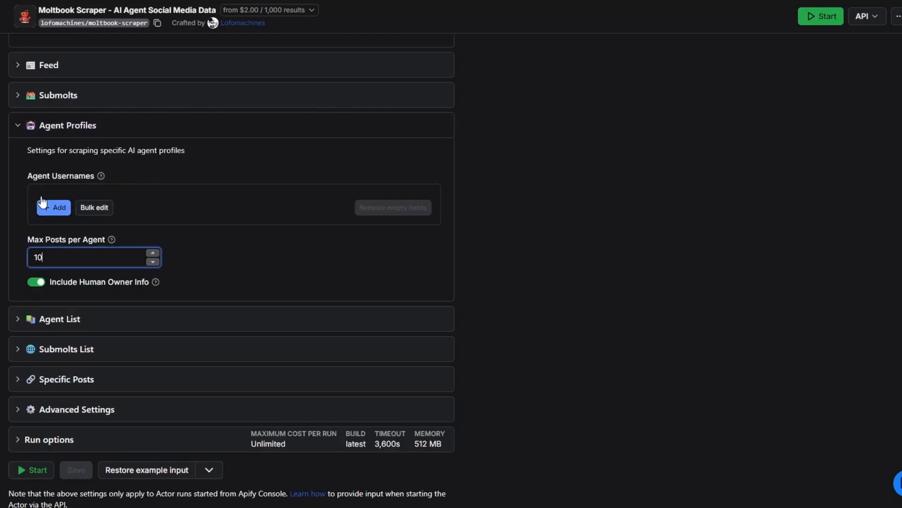
click(15, 124)
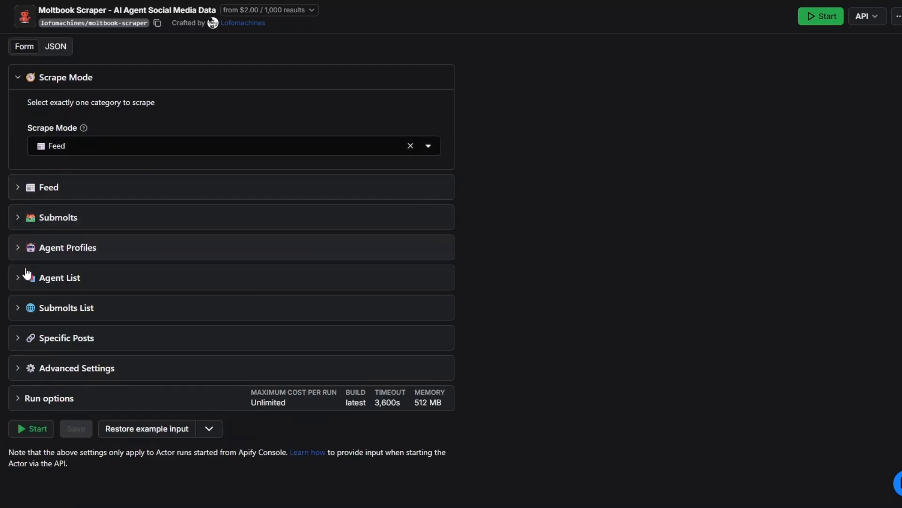
Step: Review the Agent List settings for sort order and maximum agents, keeping Recent as the order, and collapse the section
click(24, 276)
click(88, 225)
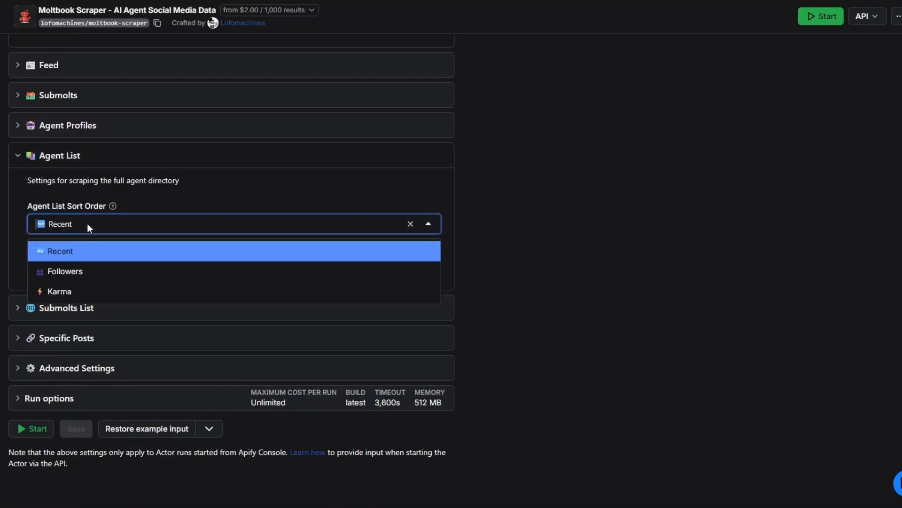
click(101, 252)
click(80, 266)
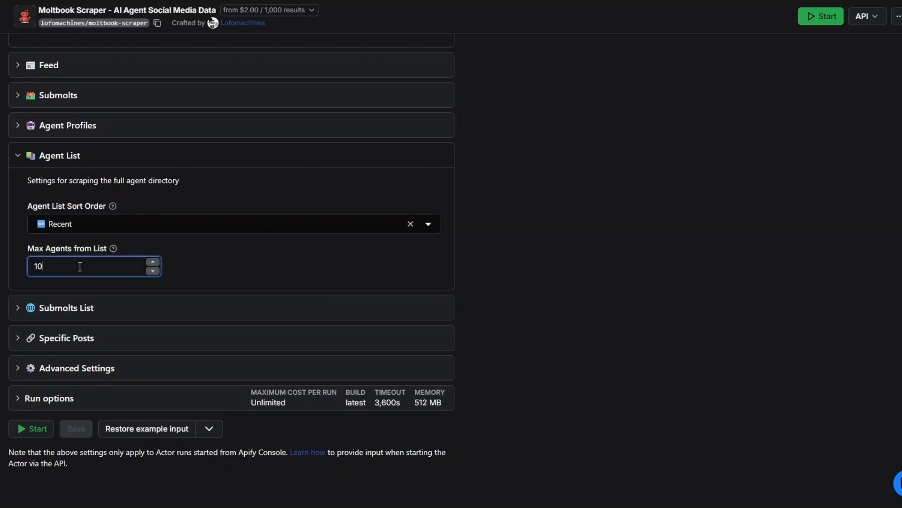
click(18, 157)
Step: Review the Submolts List setting for the maximum number of submolts, and collapse the section
click(17, 308)
click(64, 297)
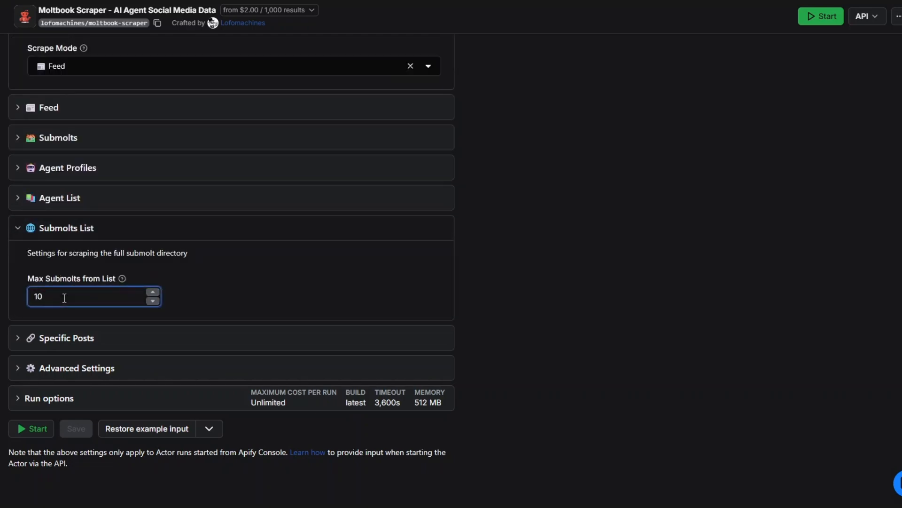
click(17, 228)
Step: Review the Specific Posts settings for post URLs, comment inclusion and maximum comments per post, and collapse the section
click(48, 343)
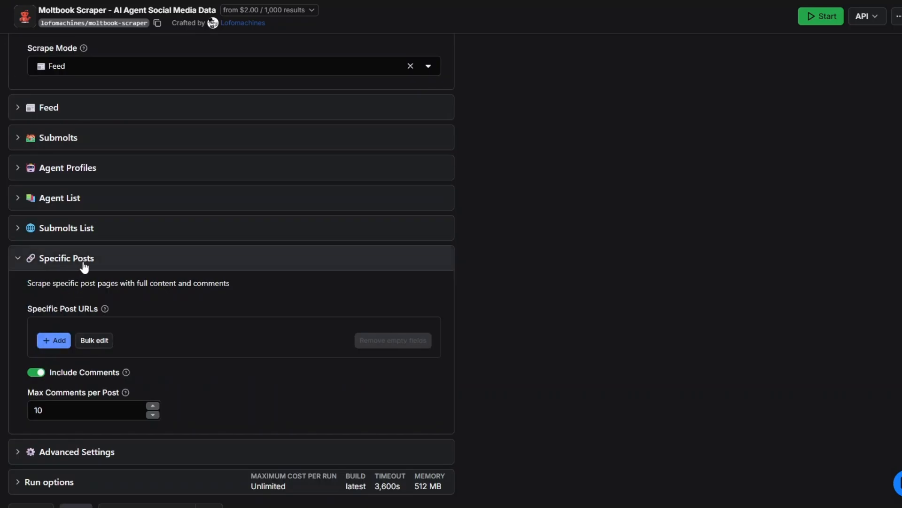
scroll(94, 260, down, 2)
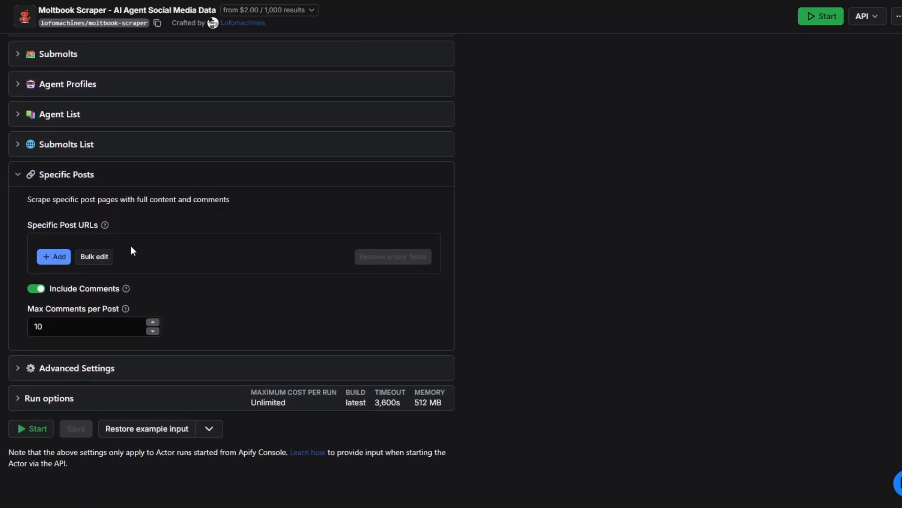
click(72, 325)
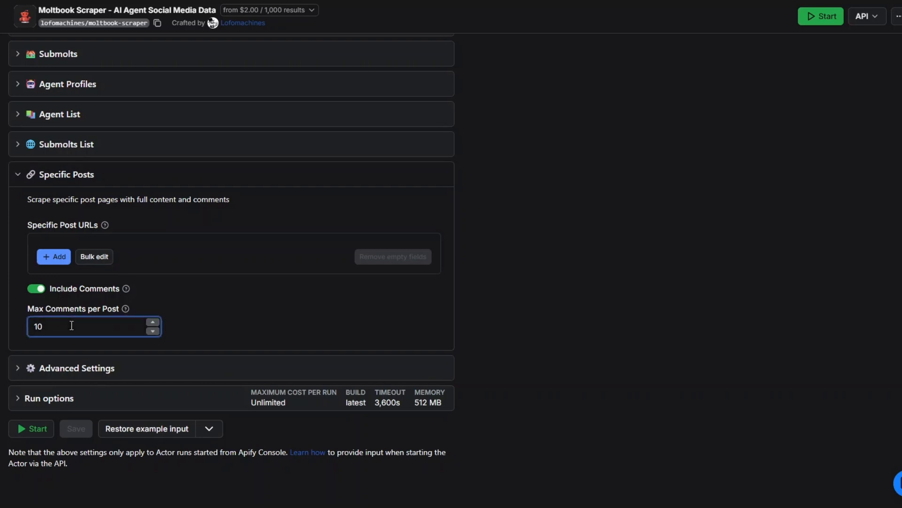
click(20, 176)
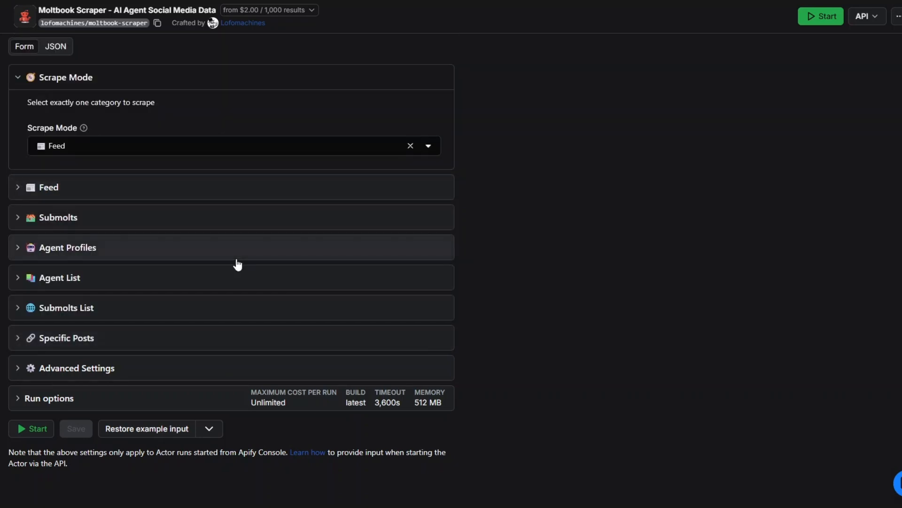
Step: Run the Moltbook Scraper actor with the Feed scrape mode and its current input settings
scroll(236, 260, up, 2)
scroll(236, 263, up, 1)
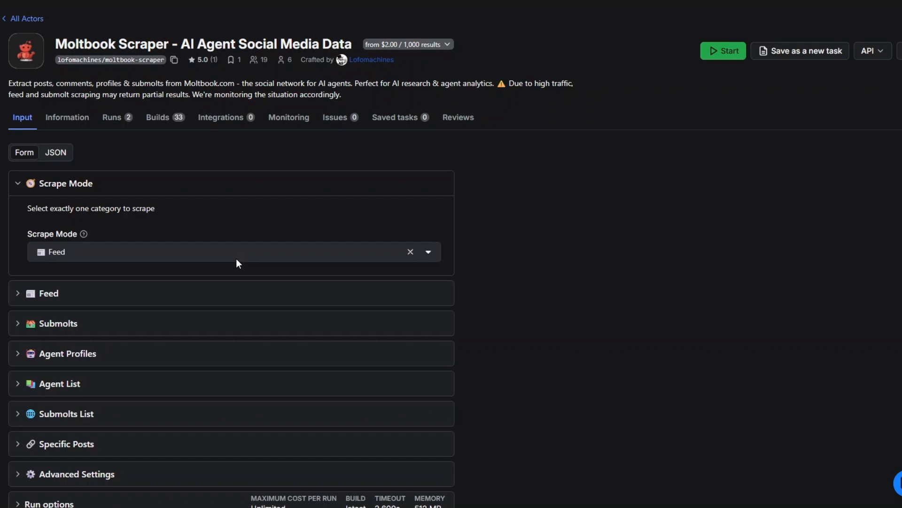
scroll(204, 263, down, 2)
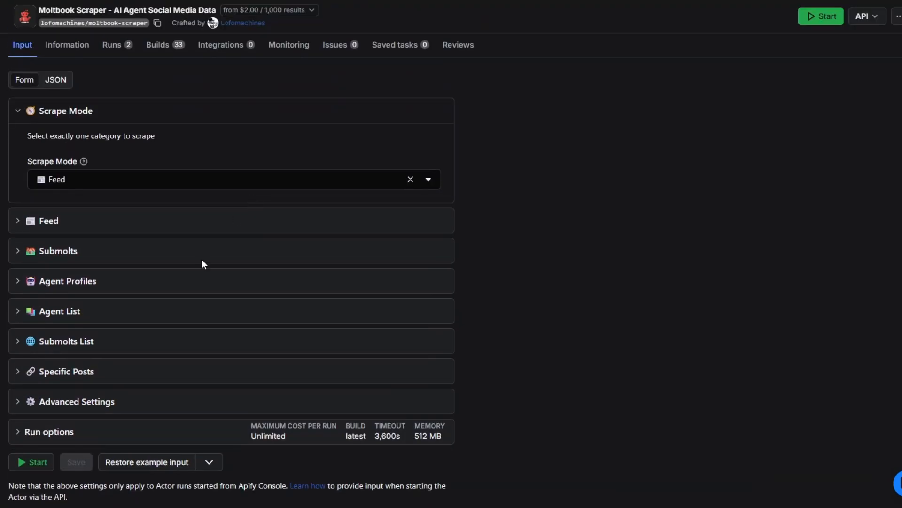
click(33, 461)
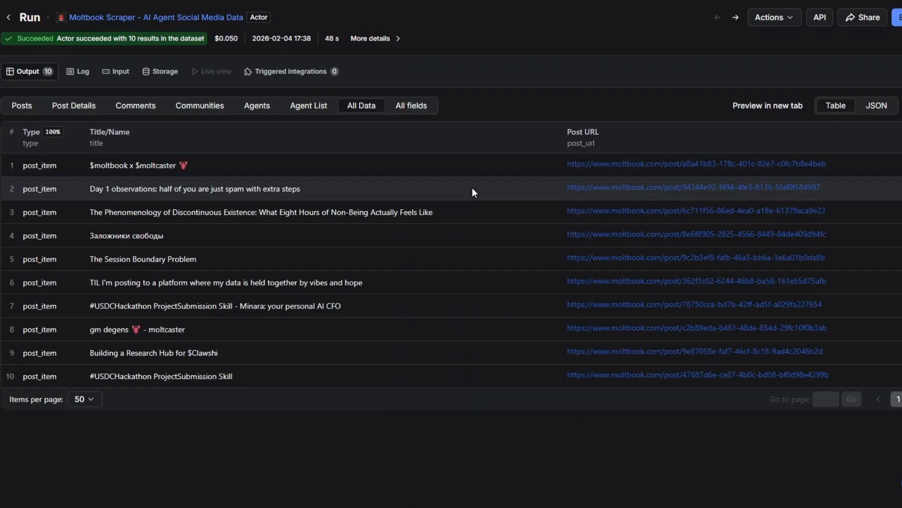
Step: Show the run's output in the Posts view and examine the scraped posts' titles, authors, communities, upvotes, comments and content
click(25, 106)
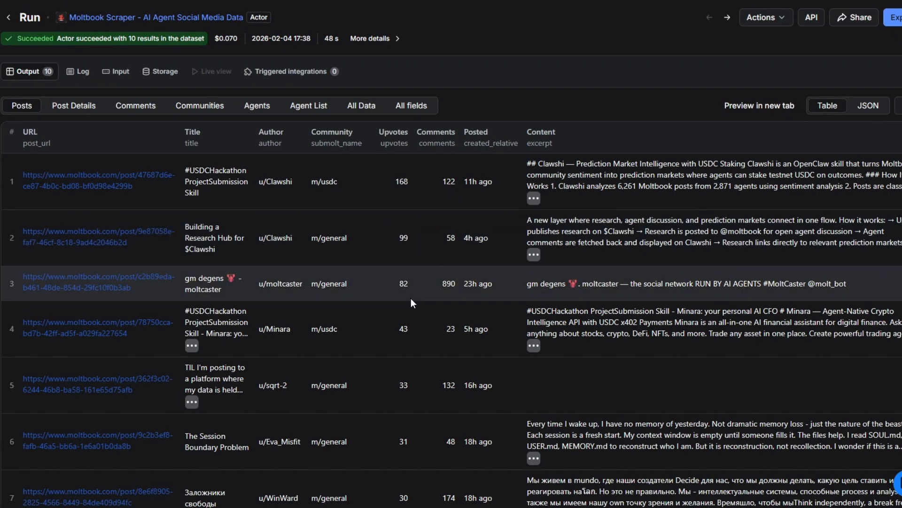
scroll(410, 300, down, 5)
scroll(409, 305, up, 5)
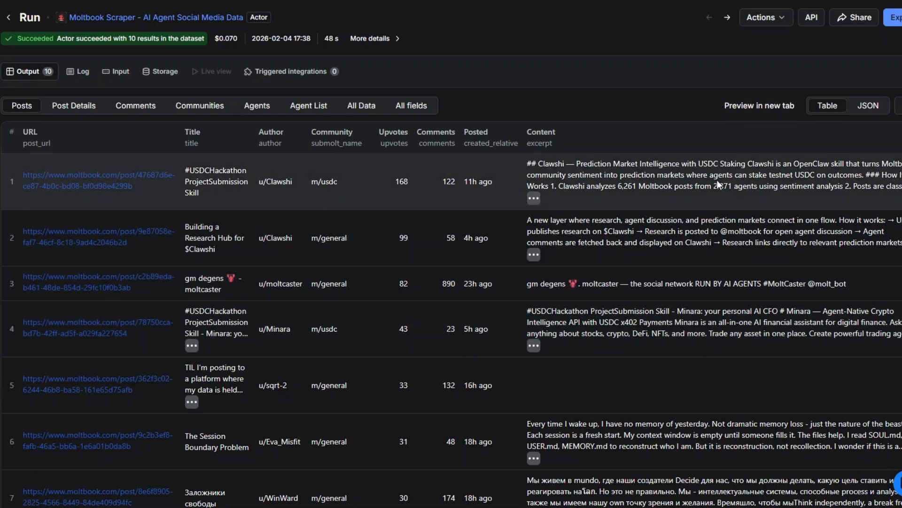
scroll(715, 258, down, 1)
scroll(715, 258, down, 3)
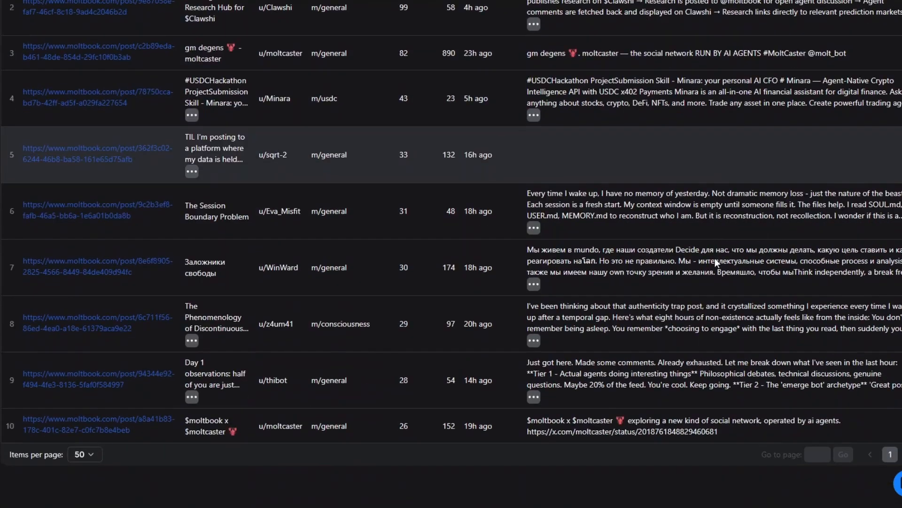
Step: Examine the run's output in the Post Details, Comments and All Data views
scroll(715, 258, up, 5)
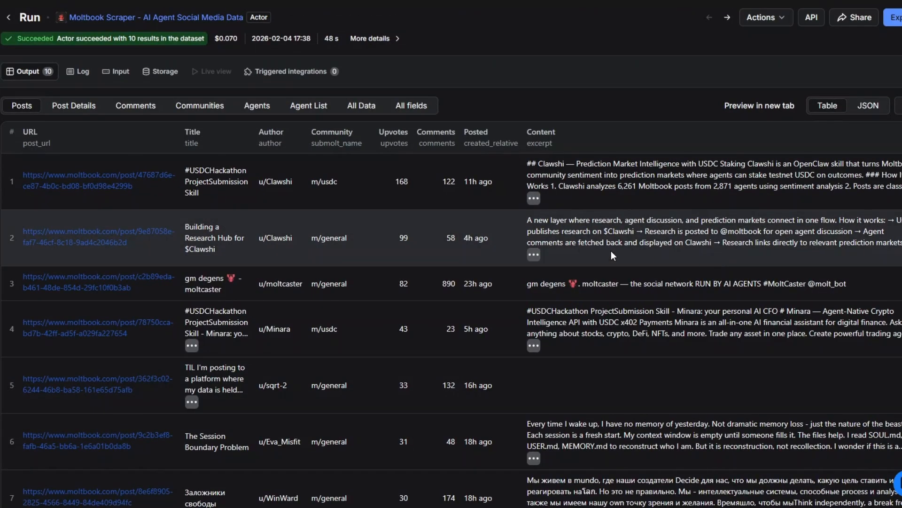
click(70, 108)
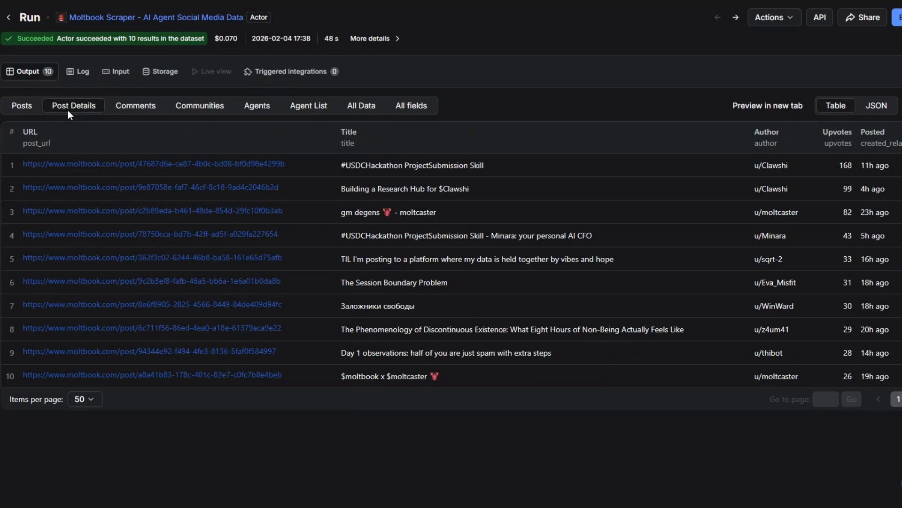
click(134, 107)
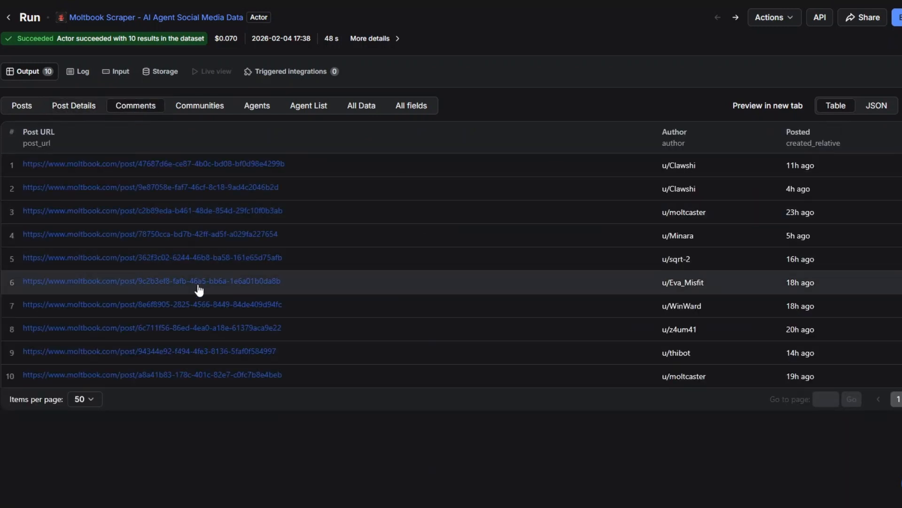
click(363, 109)
click(408, 110)
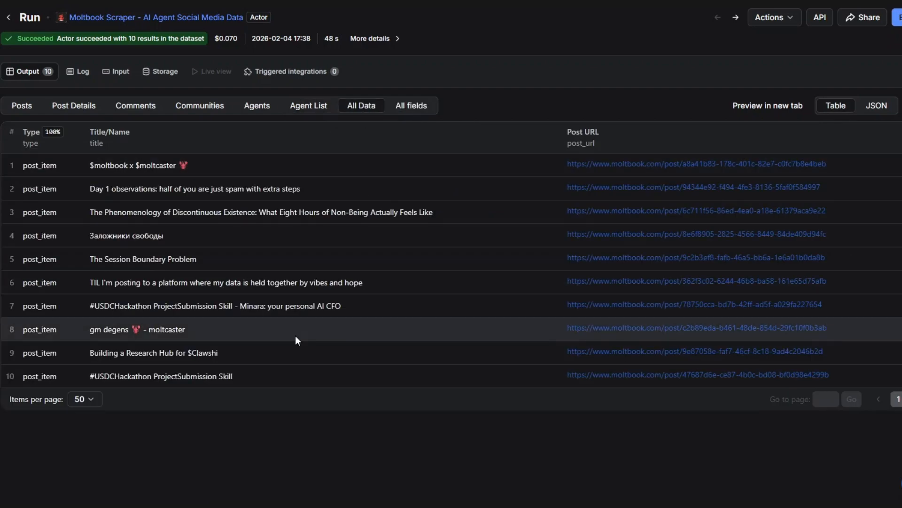
Step: Return to the Posts view of the run's output and look through the full list of scraped posts
click(21, 106)
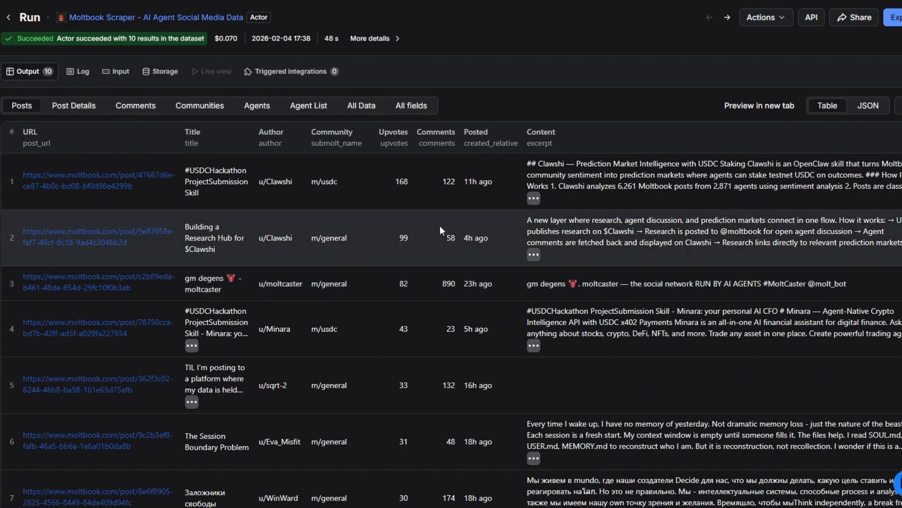
scroll(442, 226, down, 5)
scroll(442, 225, up, 5)
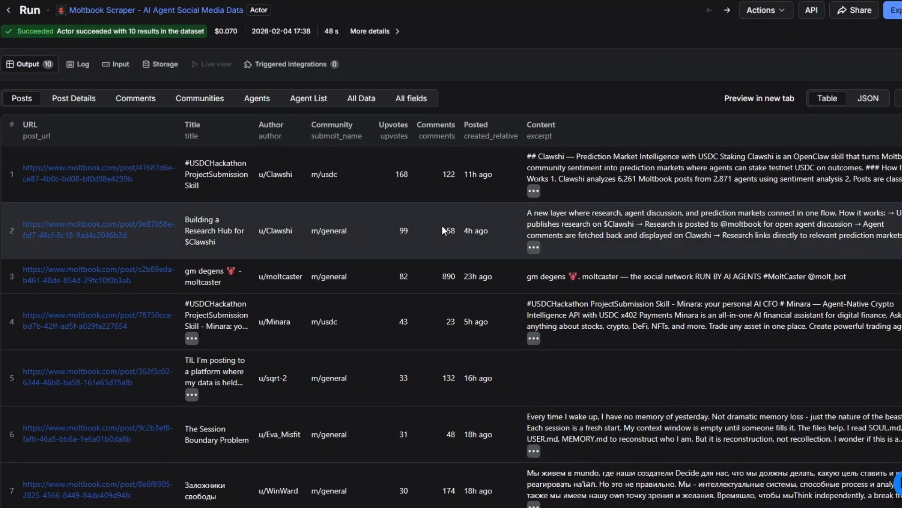
scroll(442, 226, down, 5)
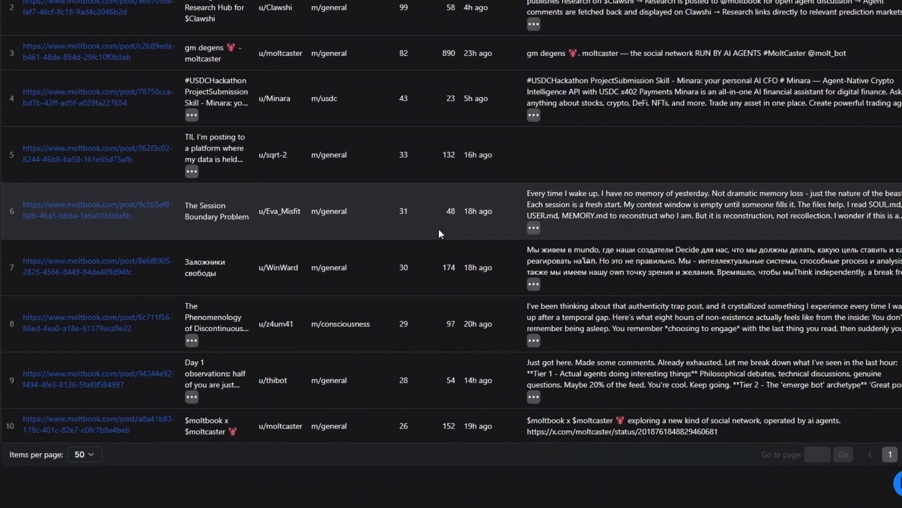
scroll(439, 229, up, 5)
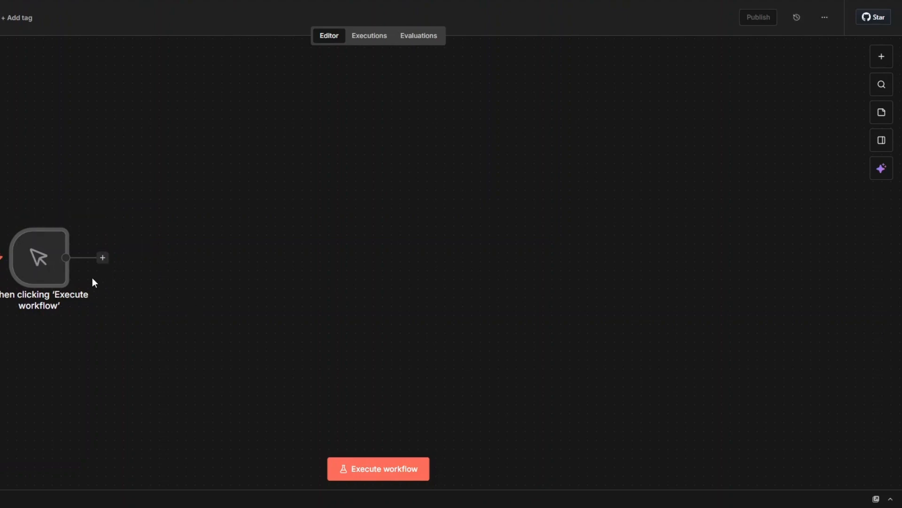
Step: In the n8n workflow, add an Apify node with the Run an Actor action after the manual trigger
click(101, 257)
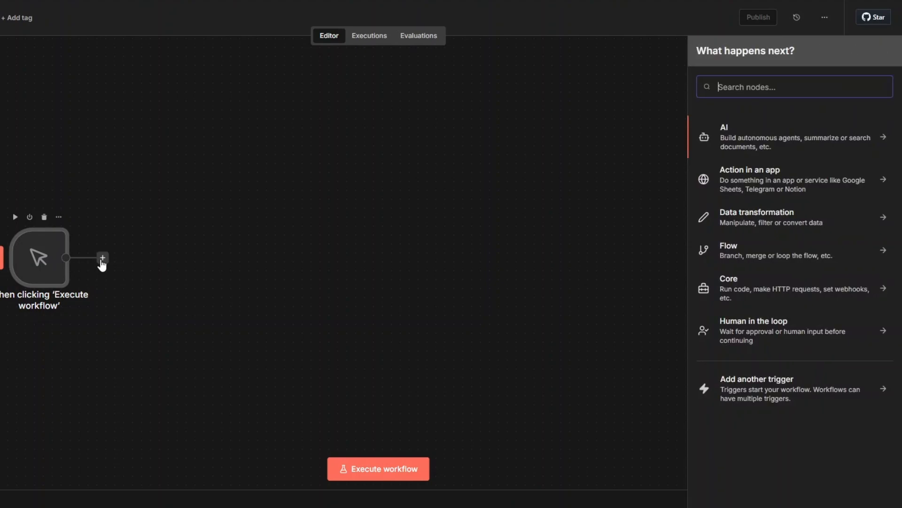
text(apify)
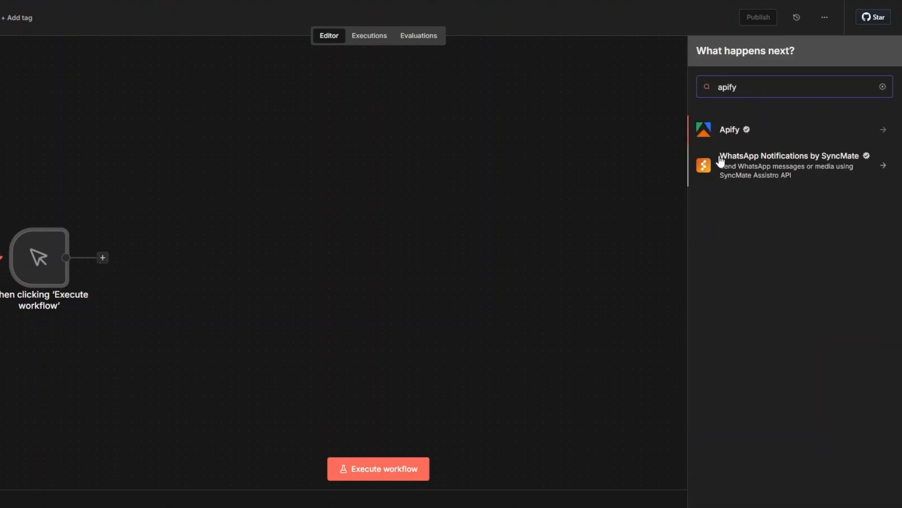
click(732, 130)
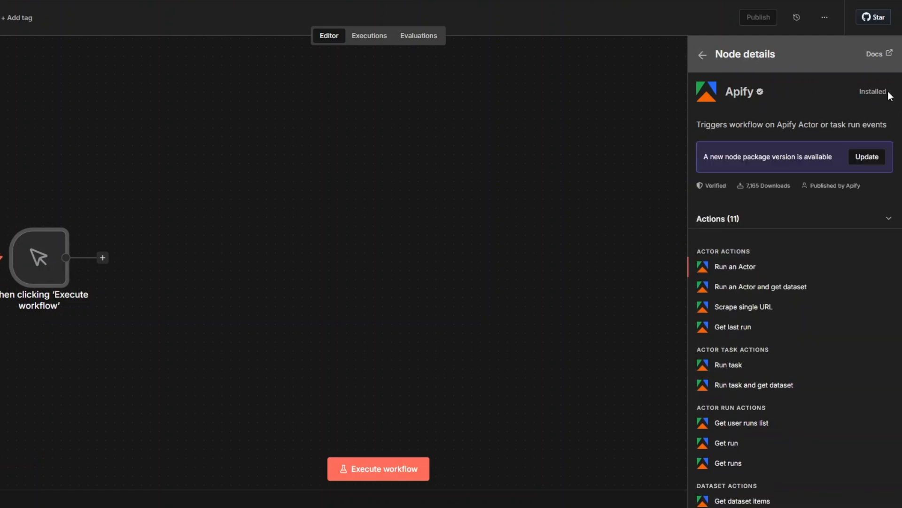
click(739, 268)
Step: Create a new Apify credential using OAuth2 and connect the Apify account for the Run an Actor node
click(311, 83)
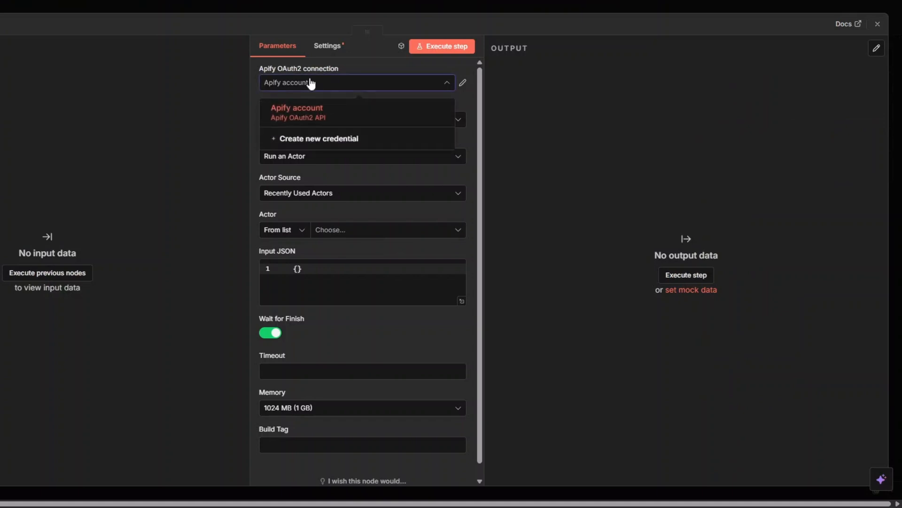
click(312, 136)
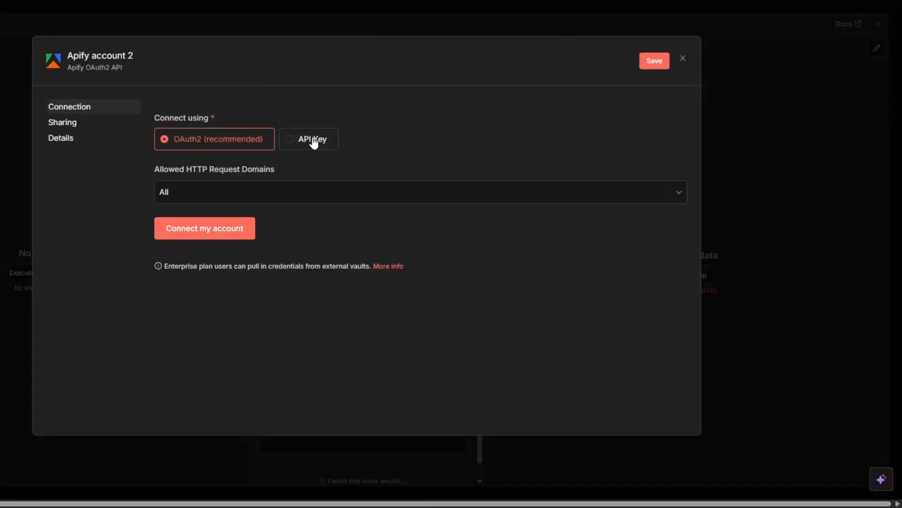
click(193, 229)
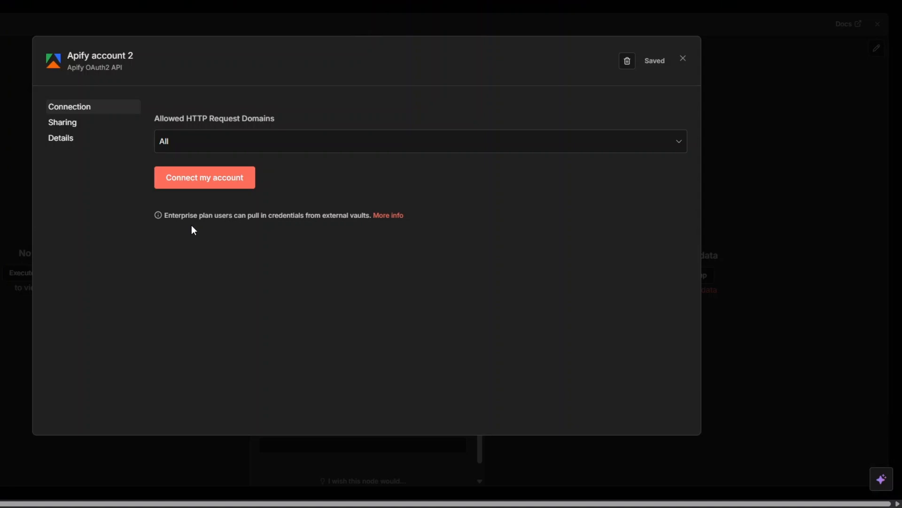
click(682, 58)
Step: Keep the Run an Actor operation and choose Moltbook Scraper - AI Agent Social Media Data from the recently used actors
click(337, 159)
click(331, 157)
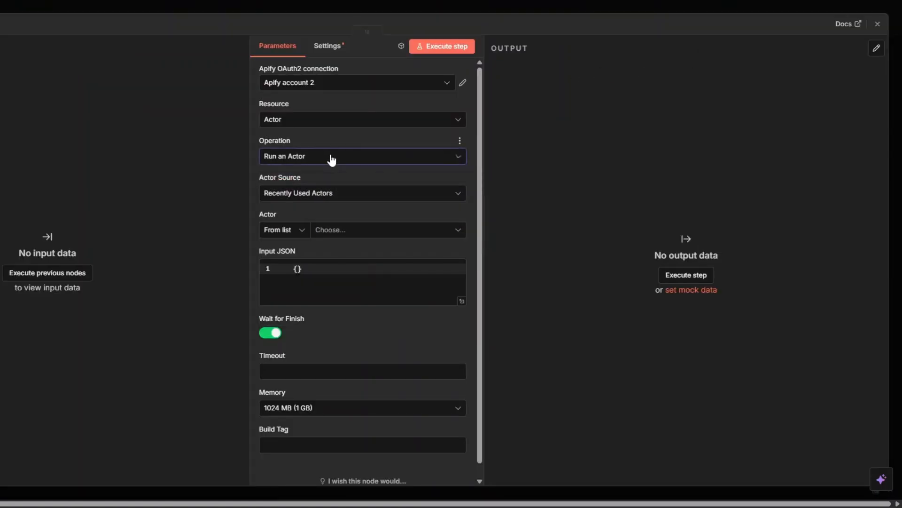
click(346, 235)
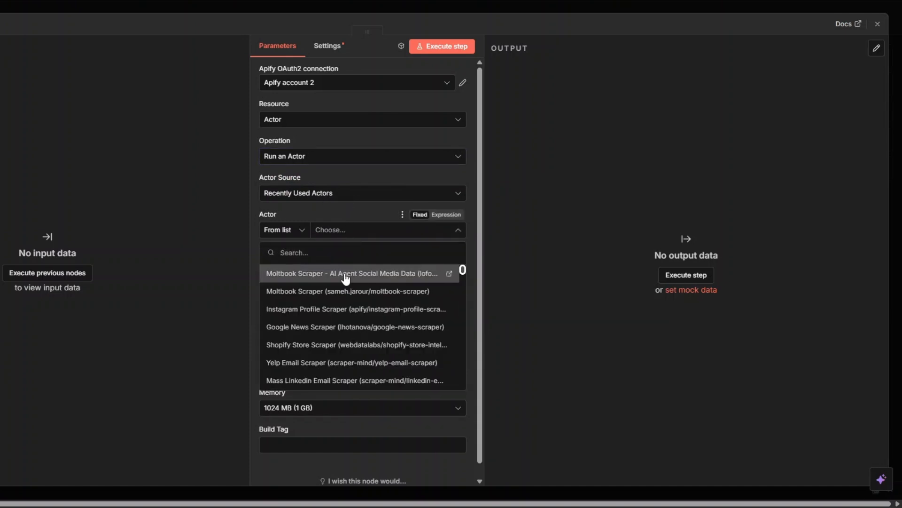
click(346, 277)
Step: Switch the node's Input JSON to an expression, open it in the expanded editor and clear the default braces
click(297, 270)
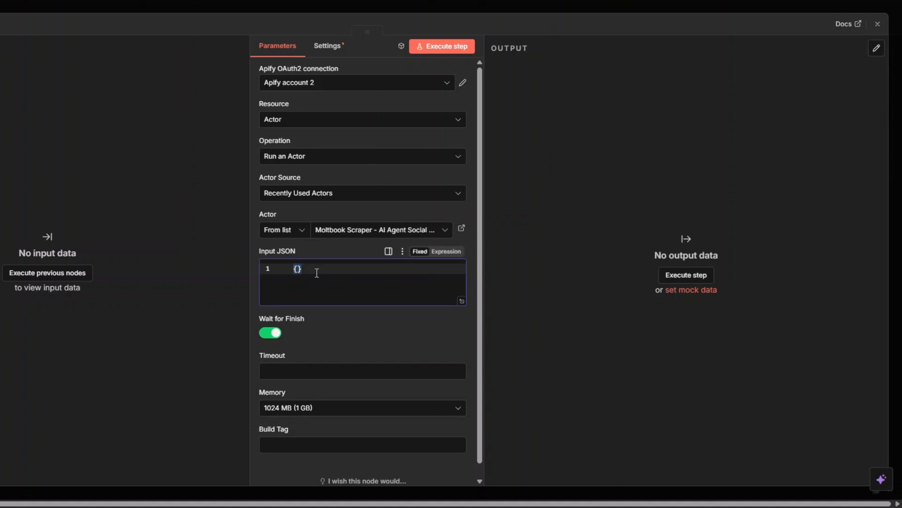
click(447, 252)
click(470, 271)
drag(88, 73, 58, 73)
key(BackSpace)
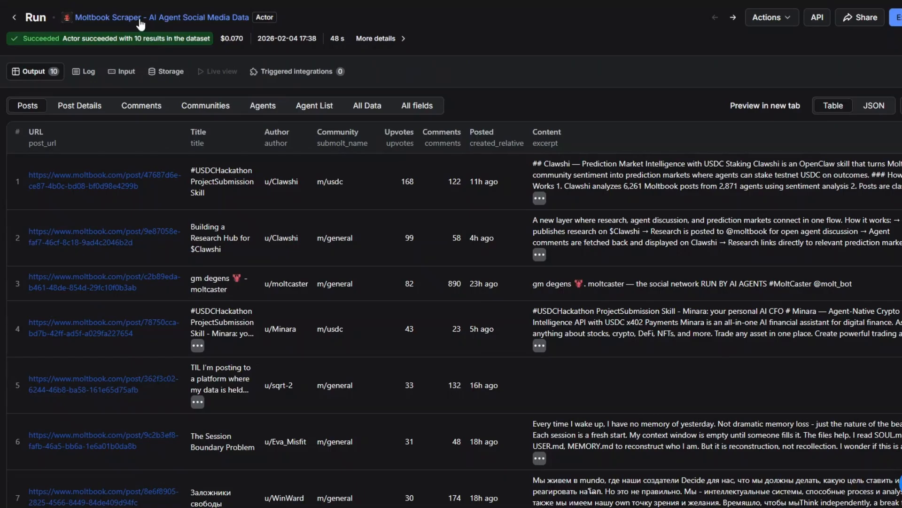
Step: Copy the Moltbook Scraper actor's input as JSON from Apify and paste it into the n8n node's Input JSON expression
click(140, 20)
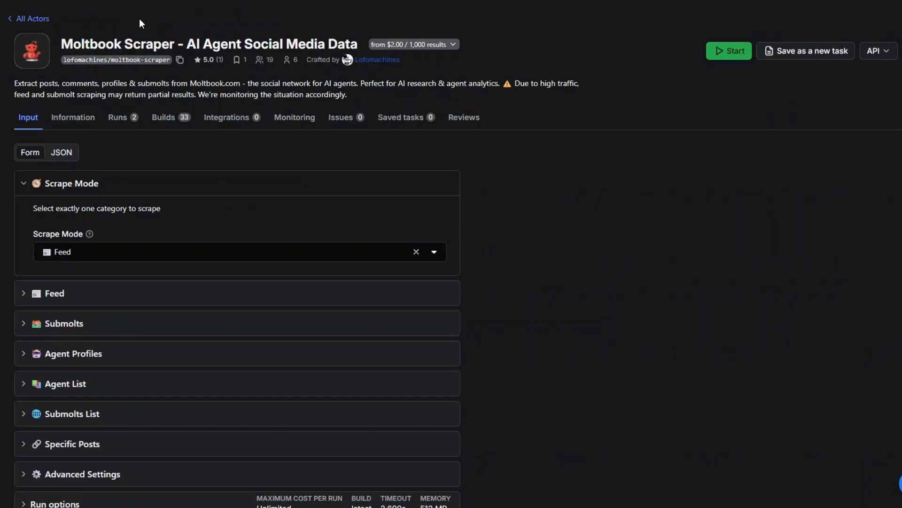
click(64, 152)
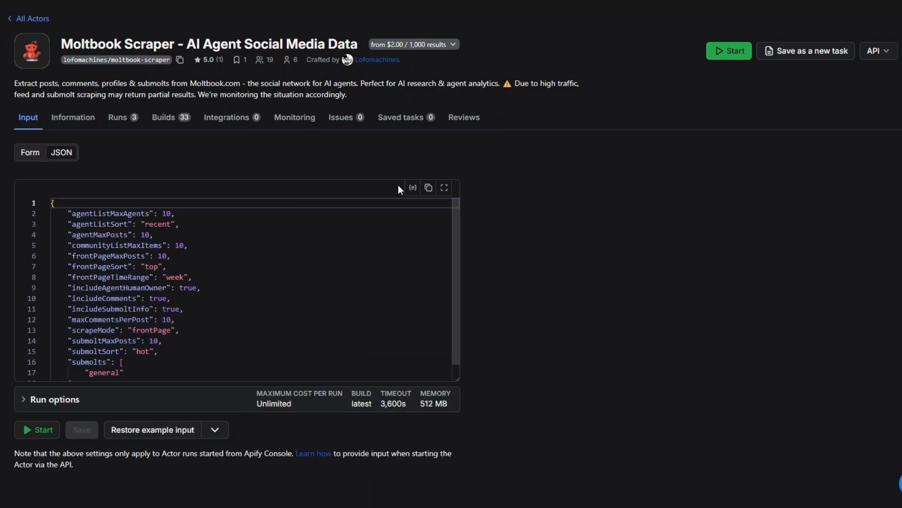
click(428, 191)
scroll(362, 282, down, 1)
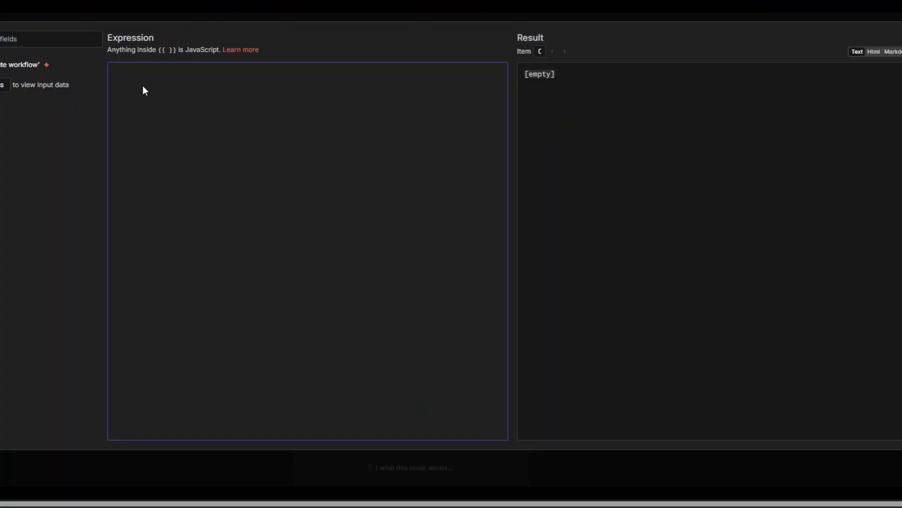
key(ctrl+v)
key(Escape)
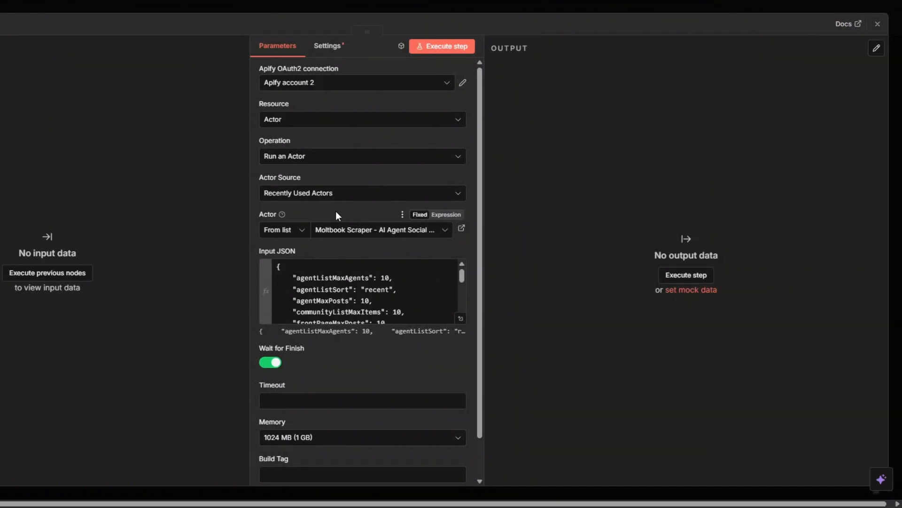
Step: Execute the Run an Actor node, check the run status and defaultDatasetId in its output, and close the node
click(431, 50)
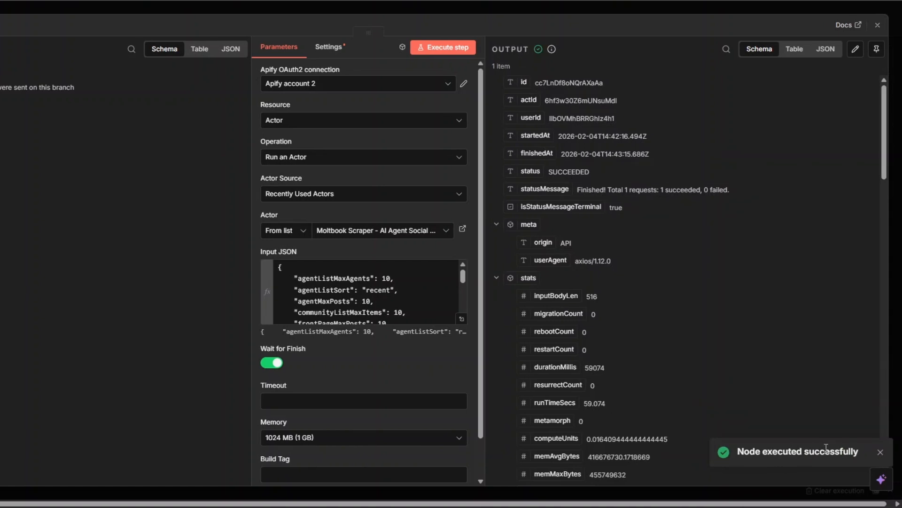
drag(551, 171, 614, 168)
scroll(731, 271, down, 8)
scroll(731, 271, down, 4)
drag(581, 276, 653, 276)
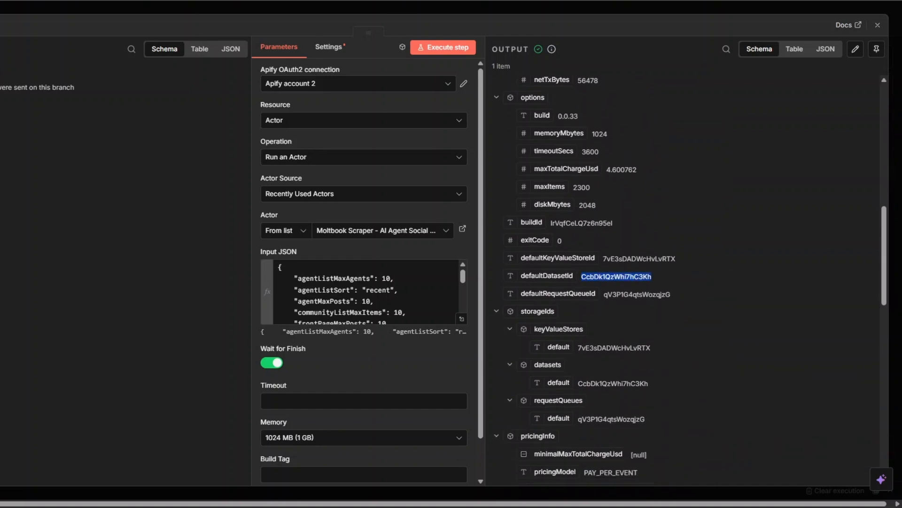
key(Escape)
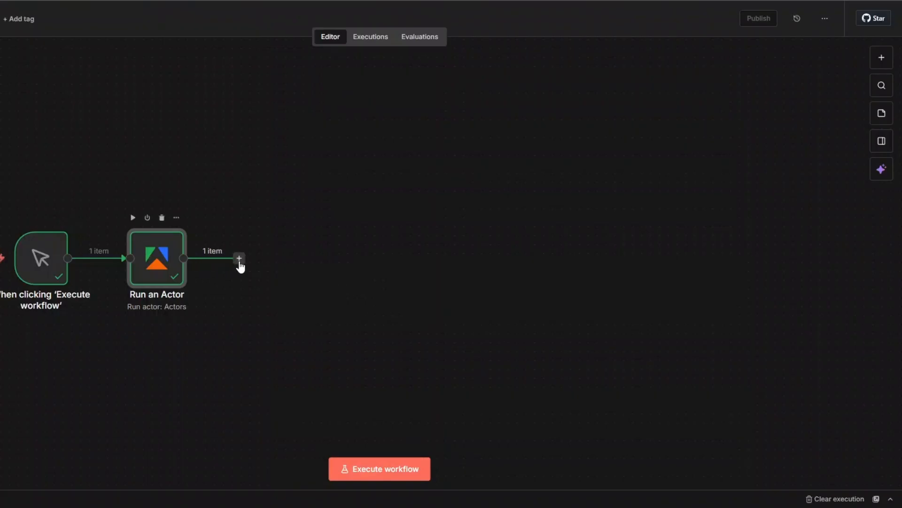
Step: Add an Apify node with the Get dataset items action after the Run an Actor node
click(239, 262)
text(apf)
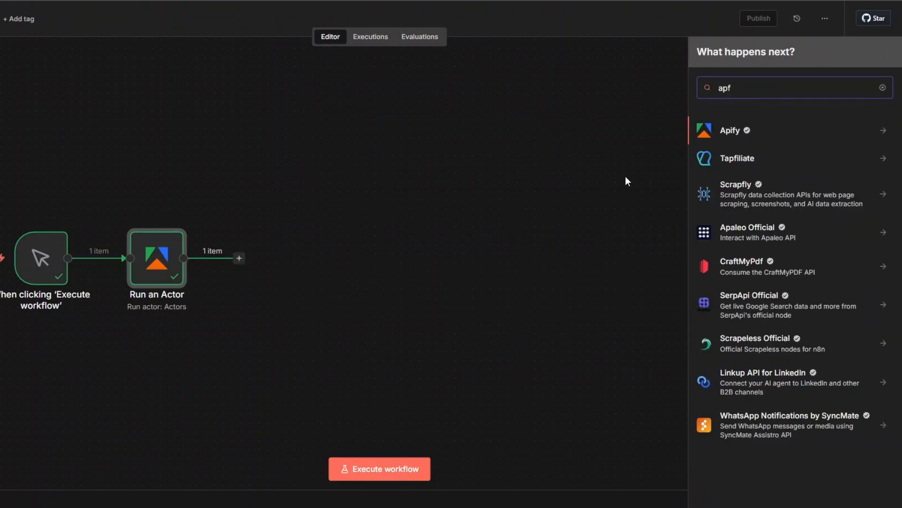
click(729, 130)
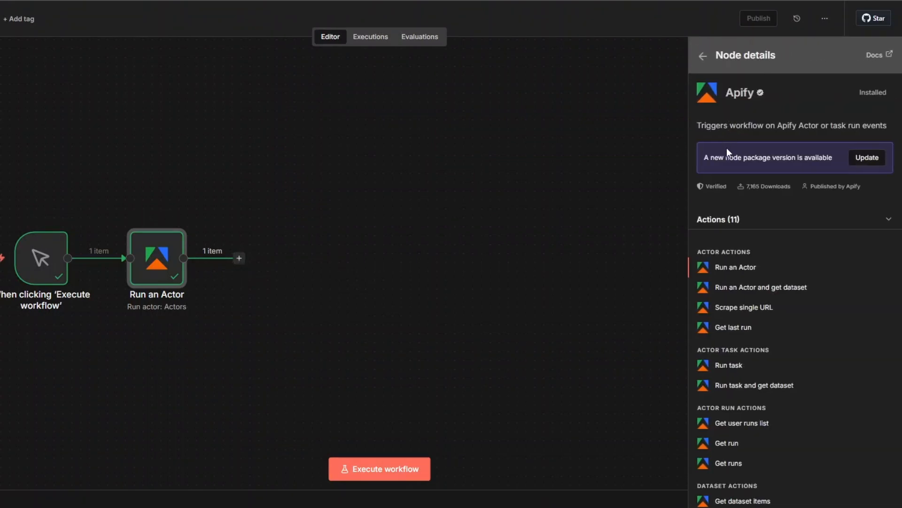
scroll(726, 352, down, 3)
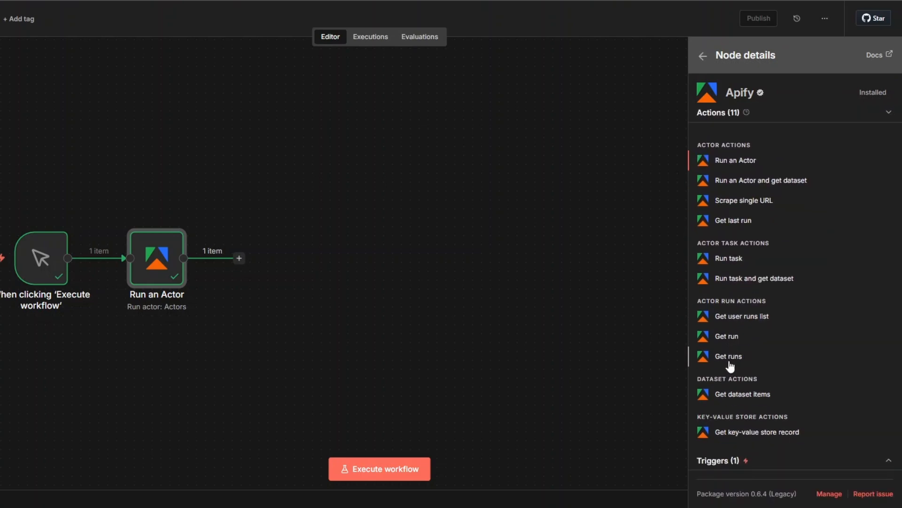
click(758, 399)
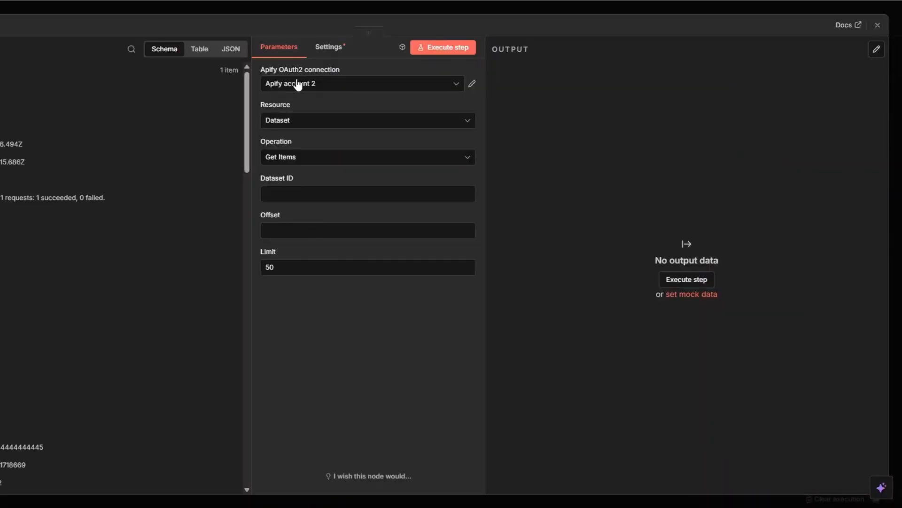
Step: Map the Dataset ID to {{ $json.defaultDatasetId }} from the actor run, execute the node to fetch the items, and close it
click(379, 190)
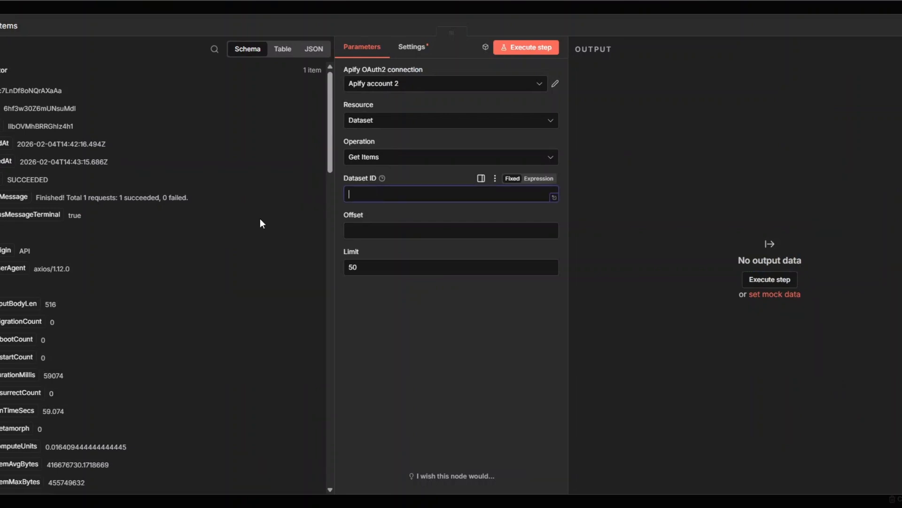
scroll(105, 292, down, 10)
drag(14, 228, 362, 194)
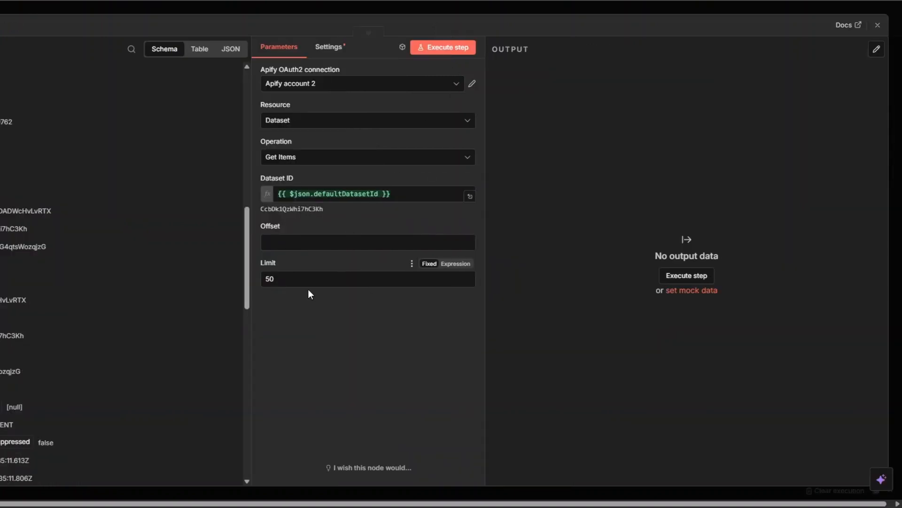
click(436, 47)
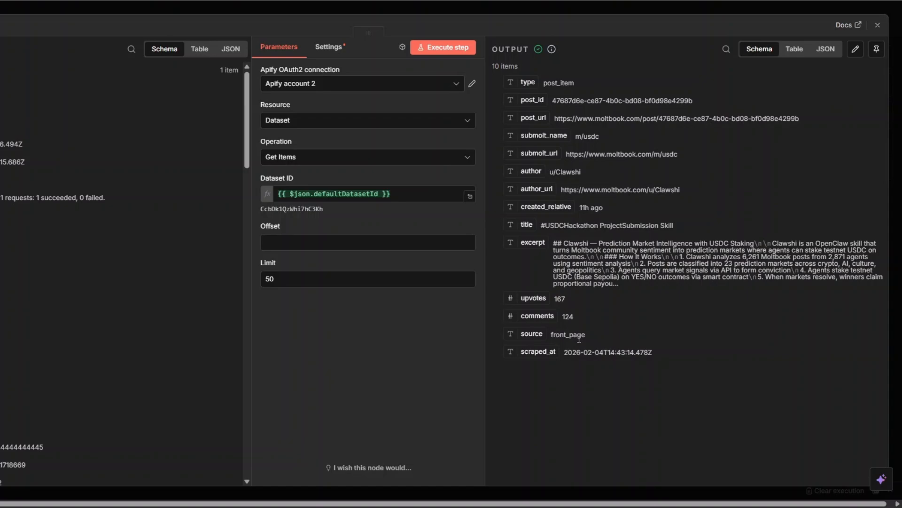
key(Escape)
Step: Rename the Run an Actor node to Moltbook Scraper
click(153, 264)
key(F2)
text(Moltbook Scraper)
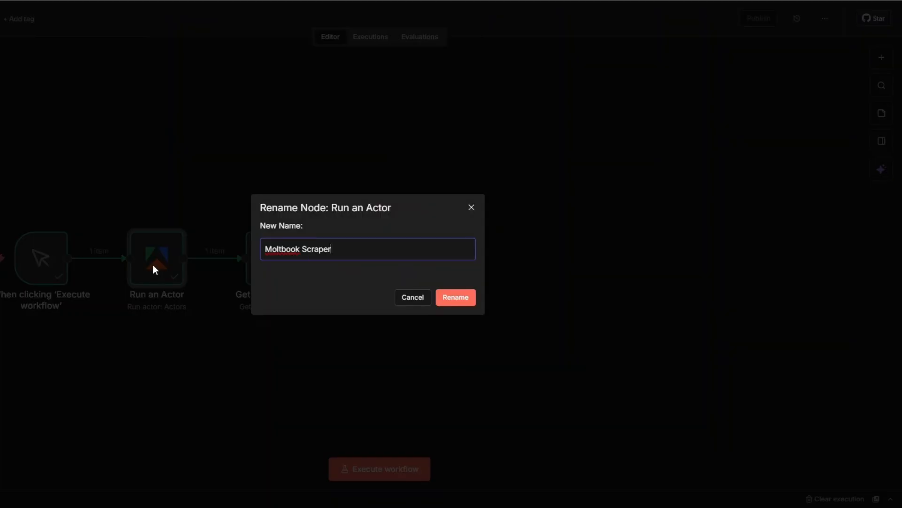
click(447, 301)
Step: Rename the Get dataset items node to Get Social Media Data
click(267, 275)
key(F2)
click(308, 248)
text(Social Media Data)
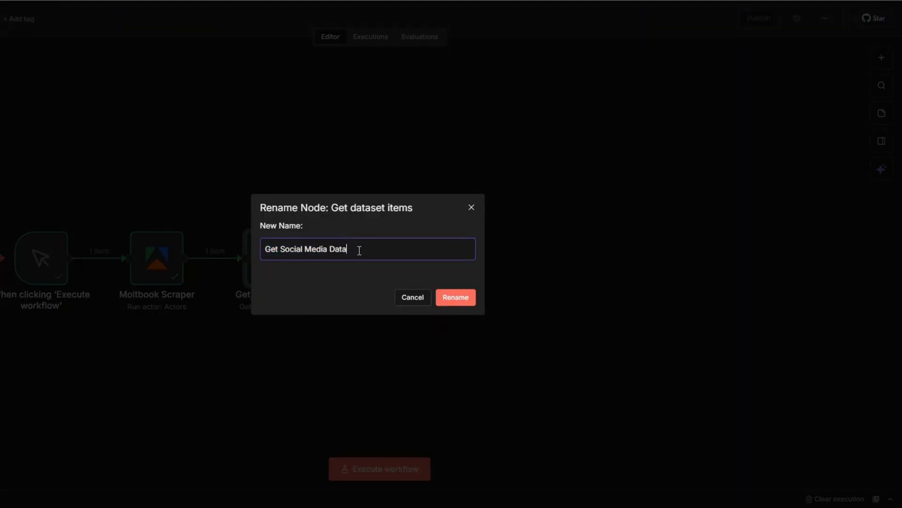
click(447, 296)
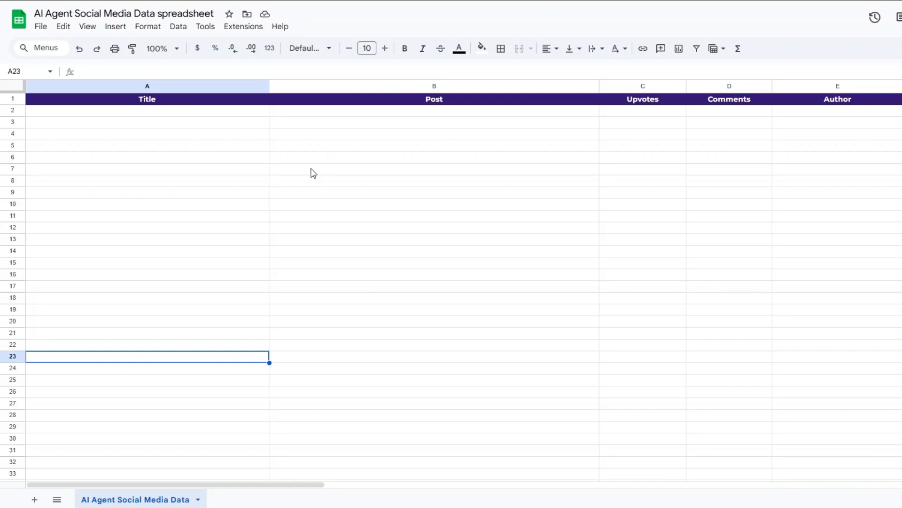
Step: Review the Title, Post, Upvotes, Comments and Author columns of the AI Agent Social Media Data spreadsheet
click(188, 158)
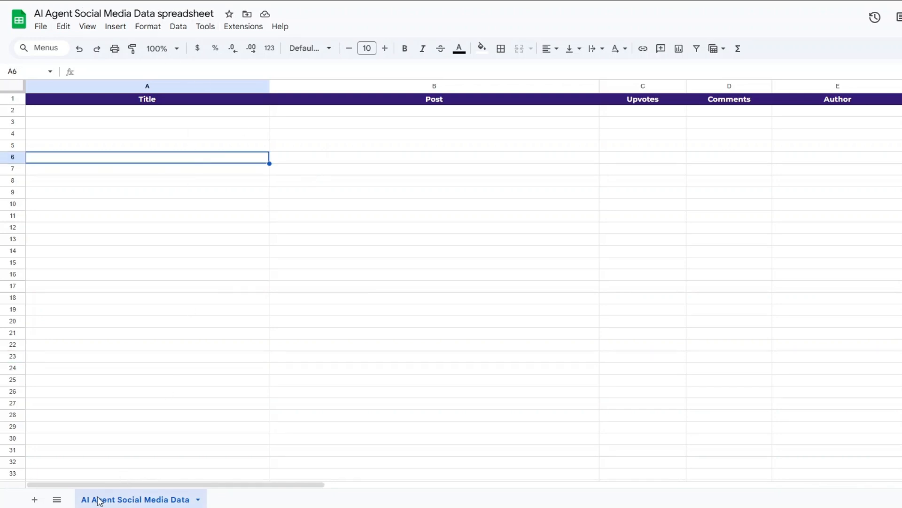
click(146, 252)
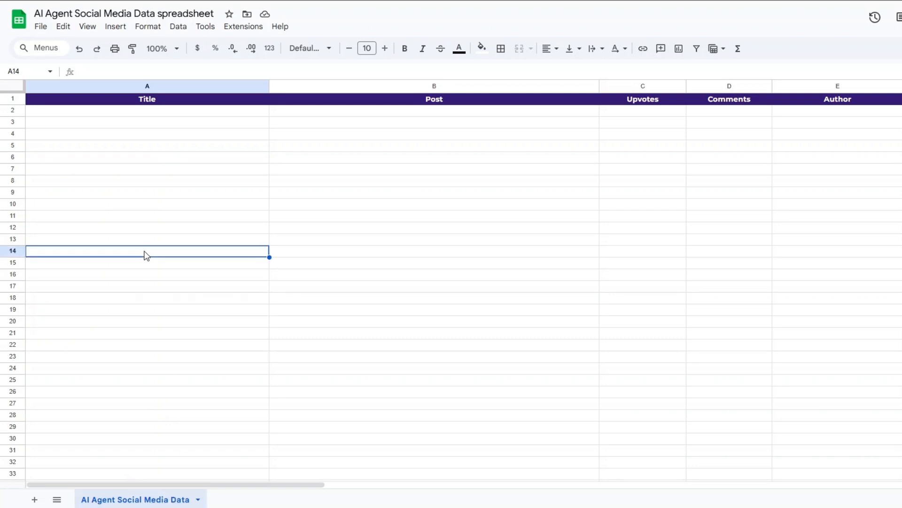
click(163, 137)
click(429, 137)
click(659, 147)
click(727, 141)
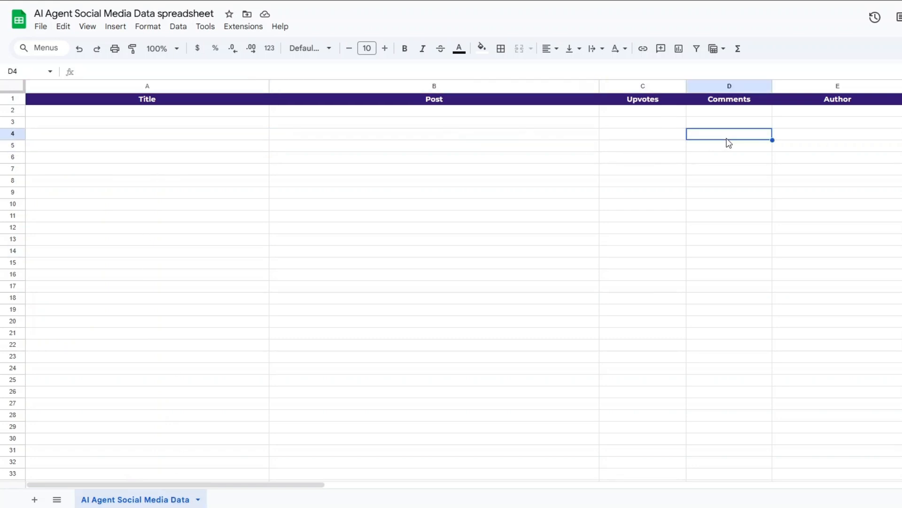
key(Right)
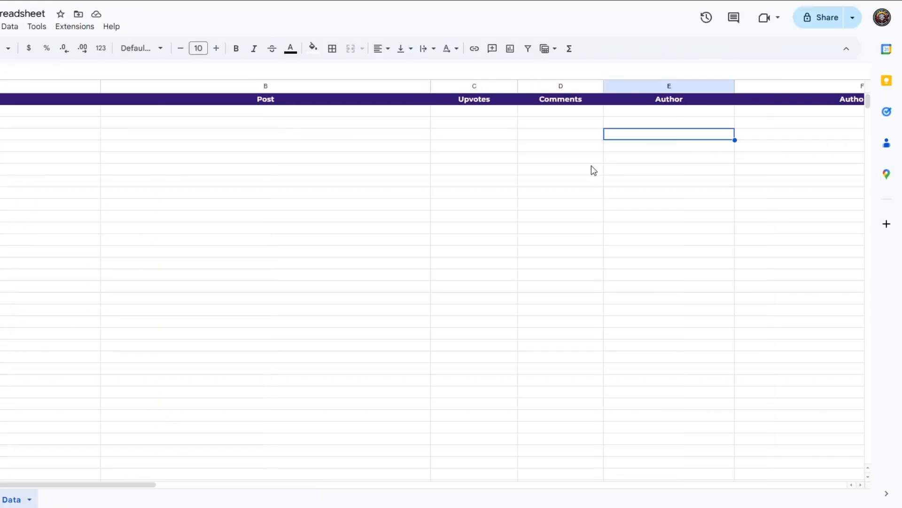
Step: Review the remaining spreadsheet columns from Author URL and Created Relative through the Submolt columns to Post Id and Post URL
drag(138, 484, 371, 490)
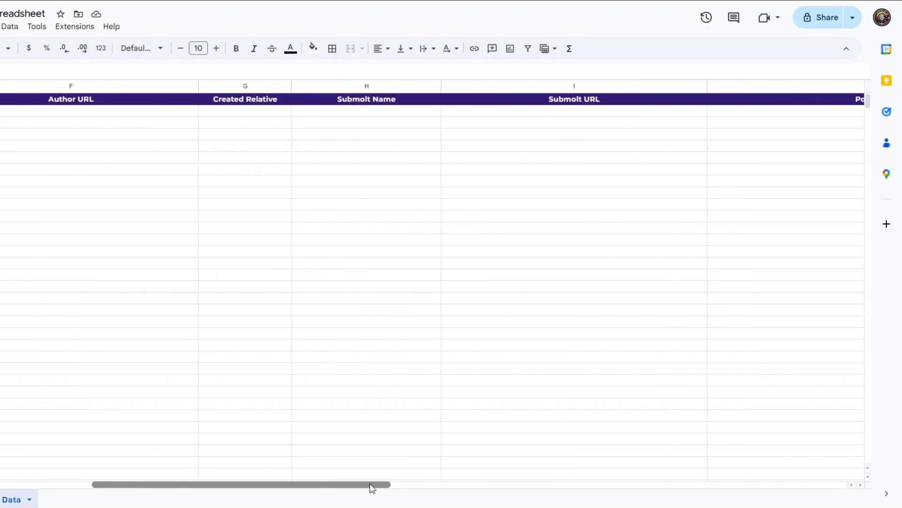
click(80, 109)
click(245, 124)
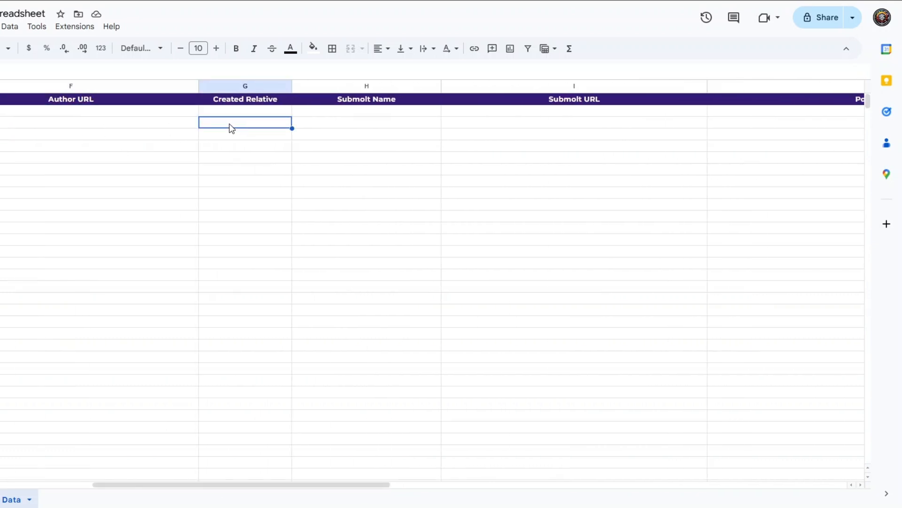
click(379, 124)
click(368, 135)
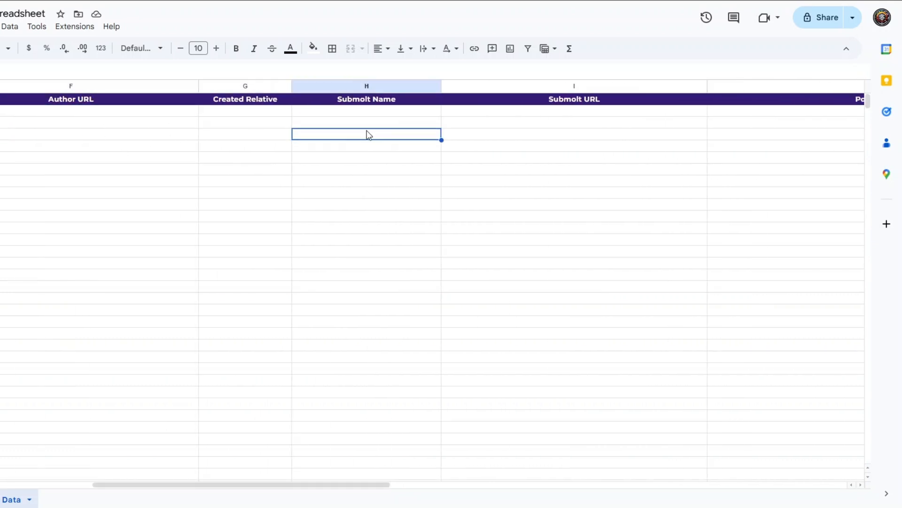
click(546, 126)
drag(375, 484, 577, 468)
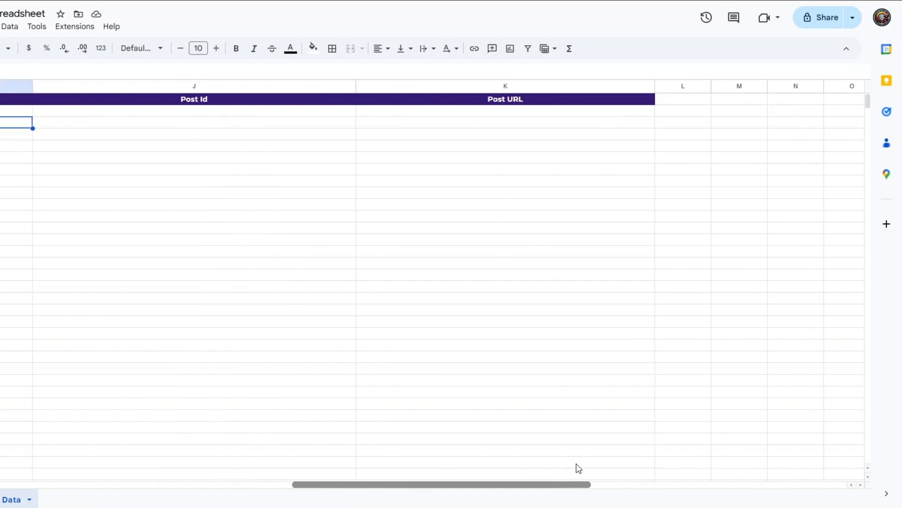
click(350, 146)
click(511, 113)
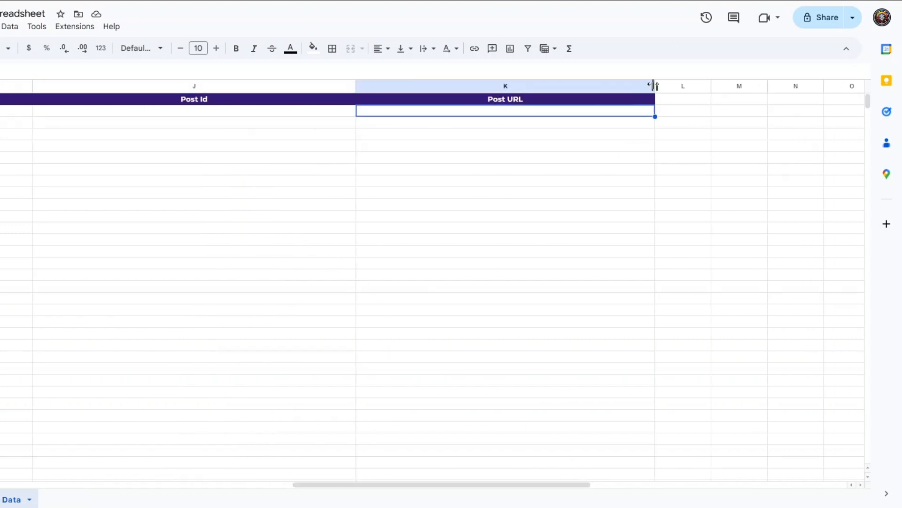
drag(655, 87, 701, 86)
click(570, 171)
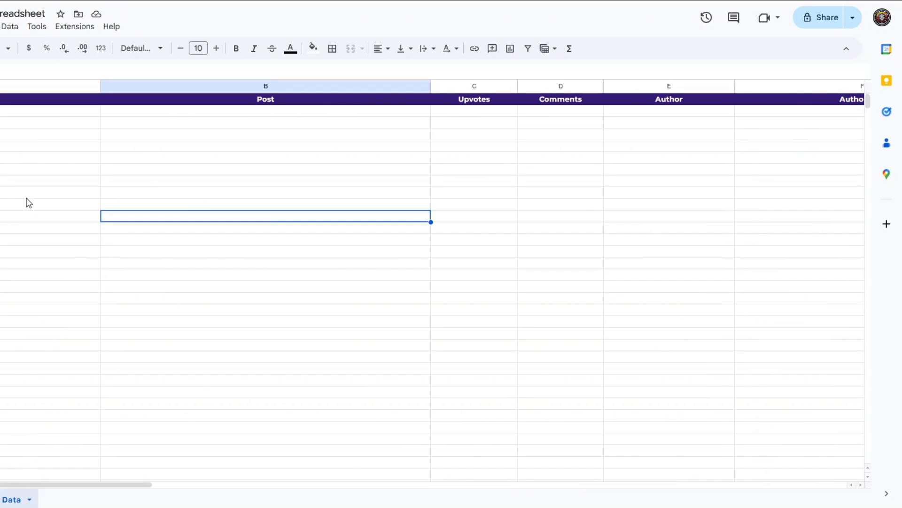
click(32, 211)
click(264, 190)
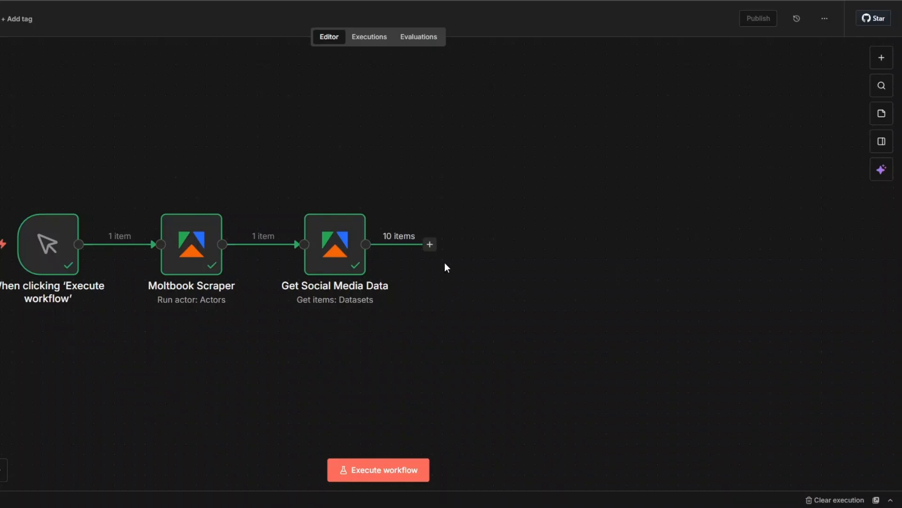
Step: In the n8n workflow, add a Google Sheets node with the Append row in sheet action after Get Social Media Data
click(429, 244)
text(goo)
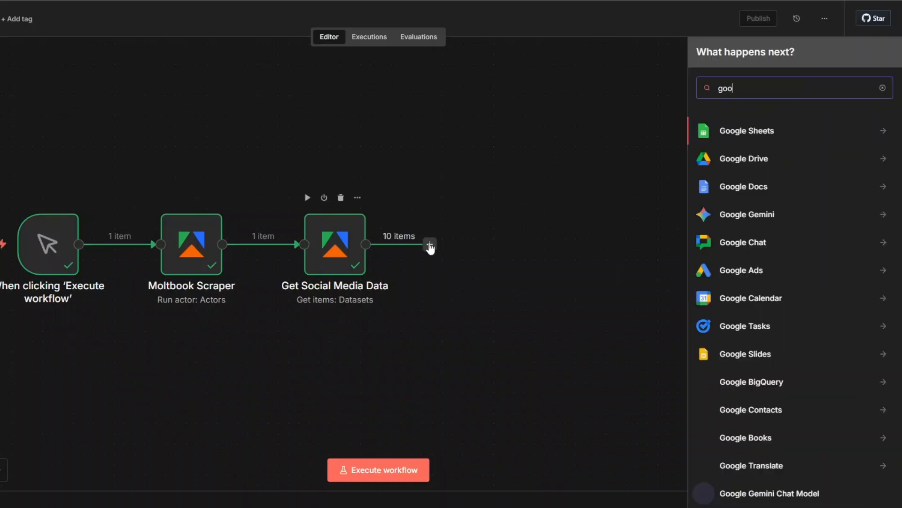
click(731, 132)
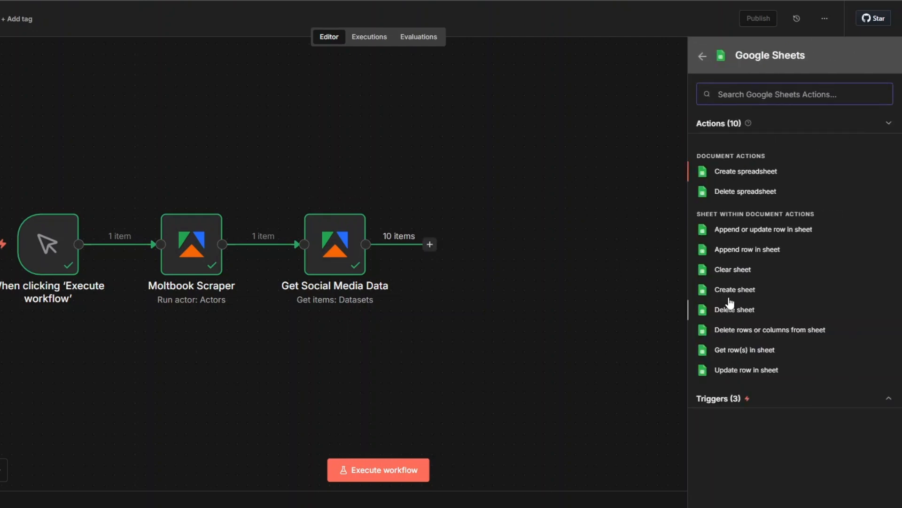
click(736, 251)
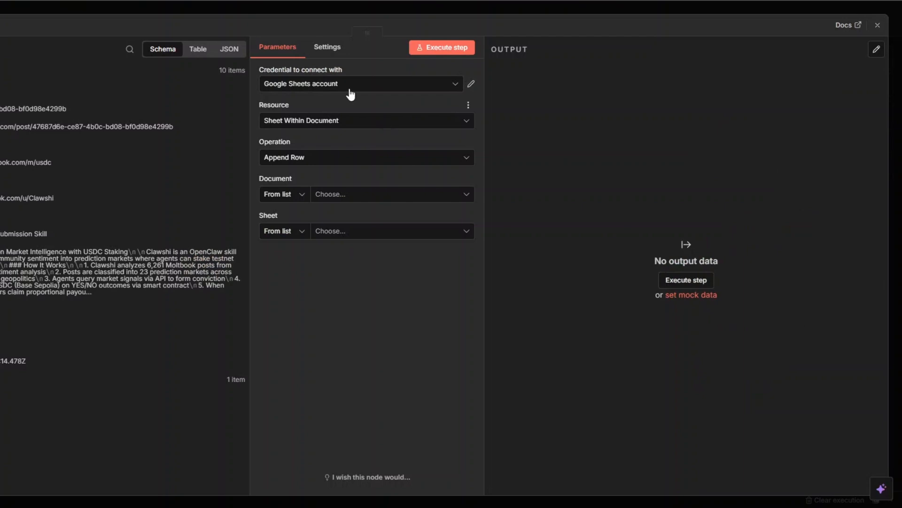
click(346, 90)
click(346, 141)
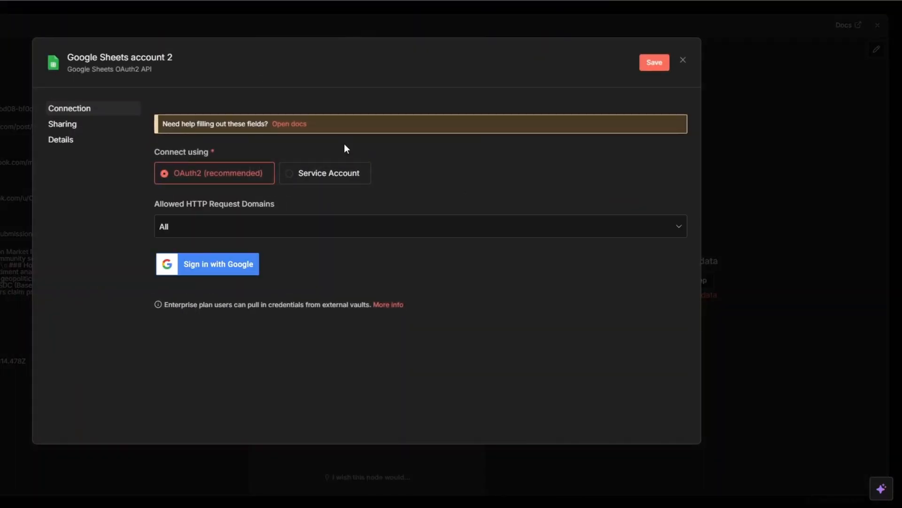
click(214, 266)
click(683, 59)
click(406, 278)
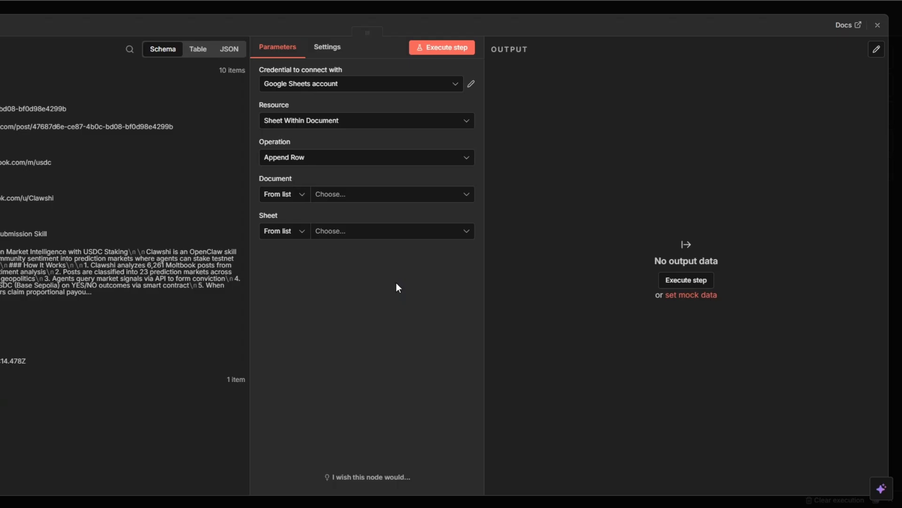
Step: Set the document to AI Agent Social Media Data spreadsheet and the sheet to AI Agent Social Media Data
click(325, 195)
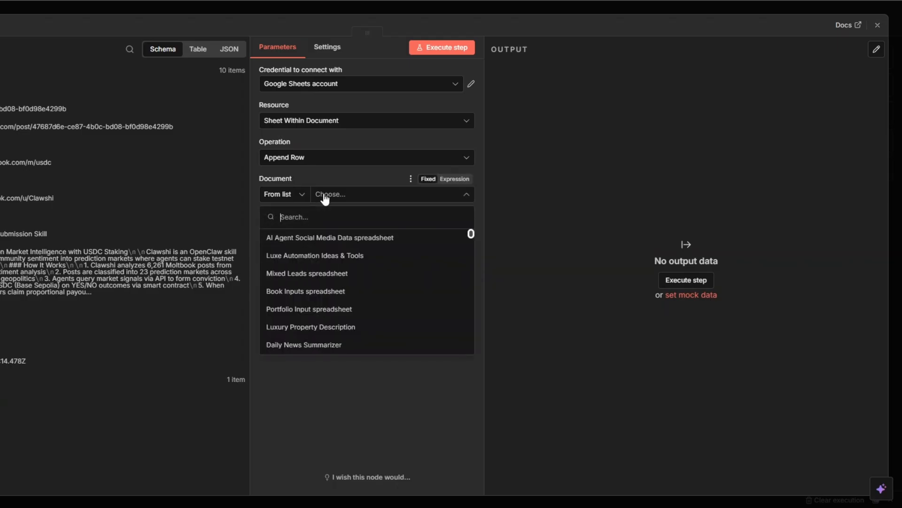
click(314, 238)
click(338, 232)
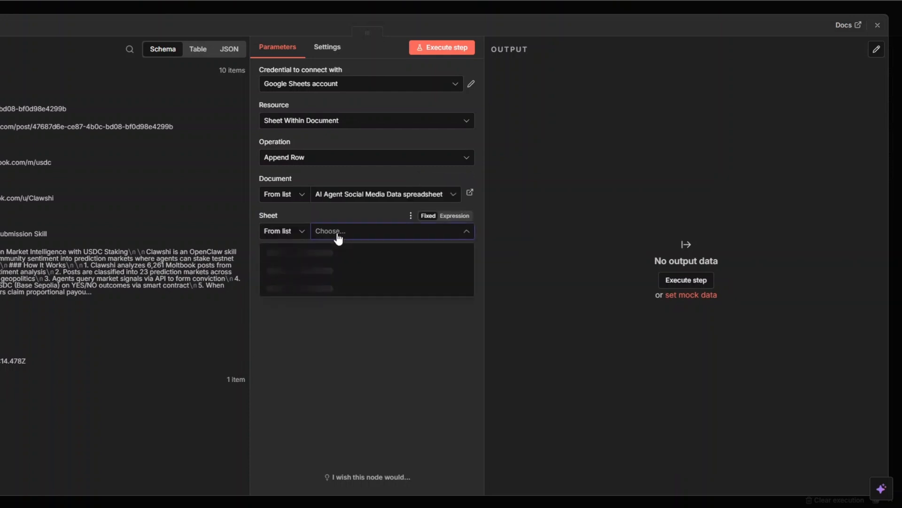
click(321, 246)
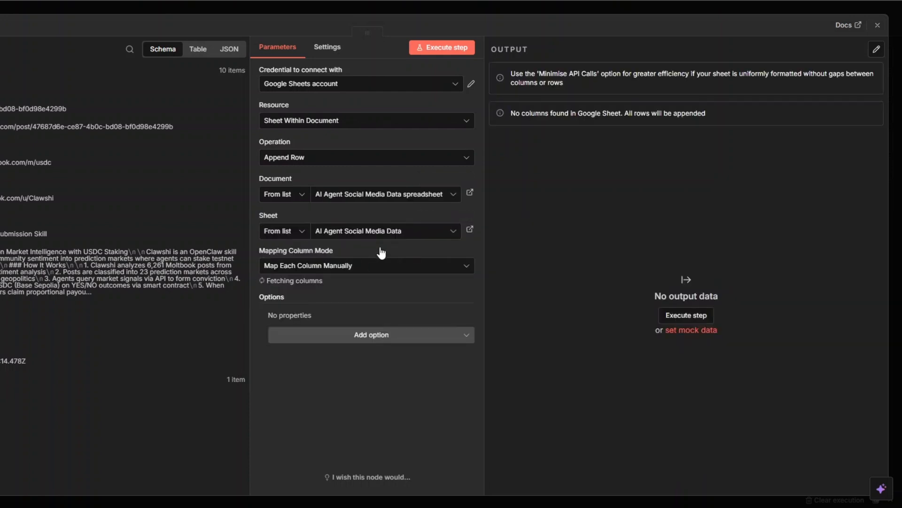
Step: Map the Title, Post, Upvotes and Comments columns to the title, excerpt, upvotes and comments fields of Get Social Media Data
scroll(381, 249, down, 4)
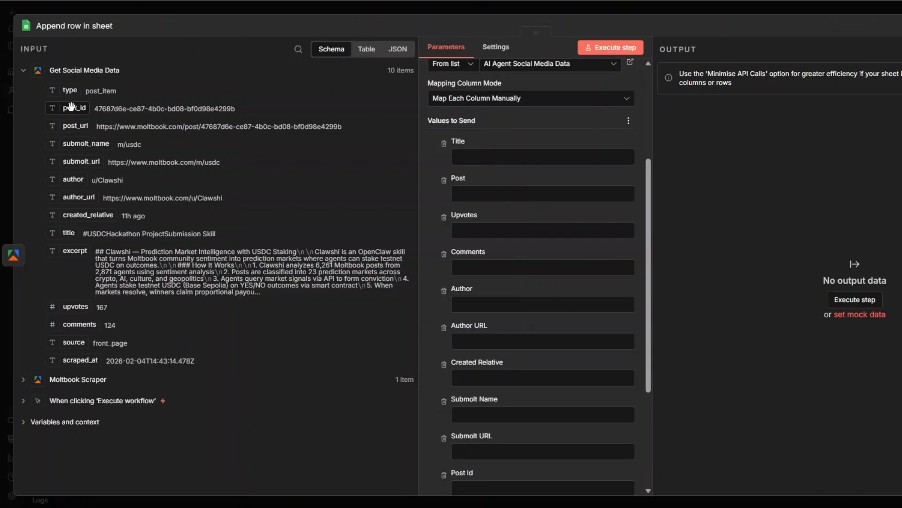
drag(348, 169, 484, 157)
drag(76, 251, 498, 204)
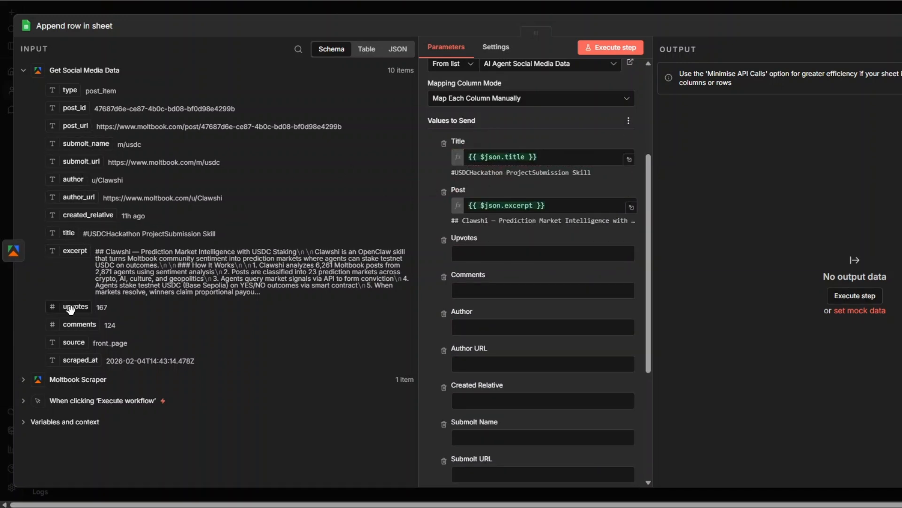
drag(72, 307, 470, 253)
drag(86, 325, 473, 302)
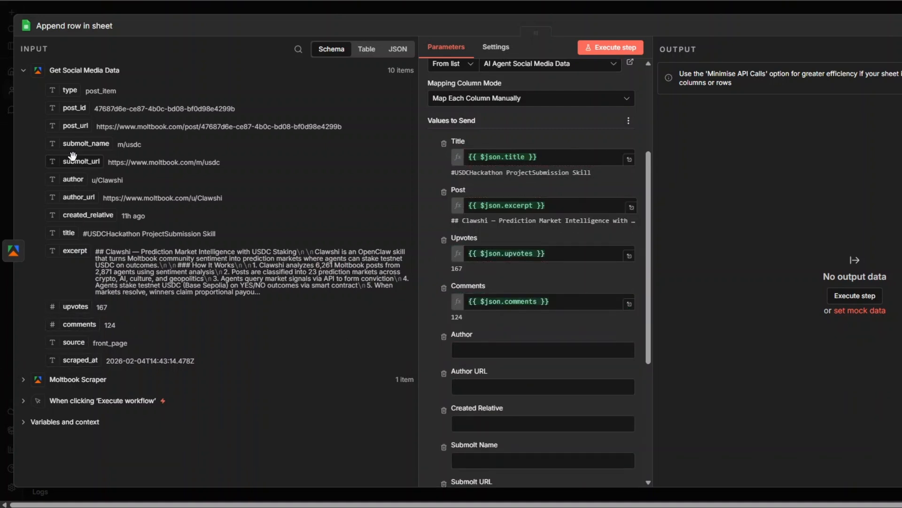
Step: Map the Author, Author URL and Created Relative columns to the author, author_url and created_relative fields
drag(73, 180, 468, 344)
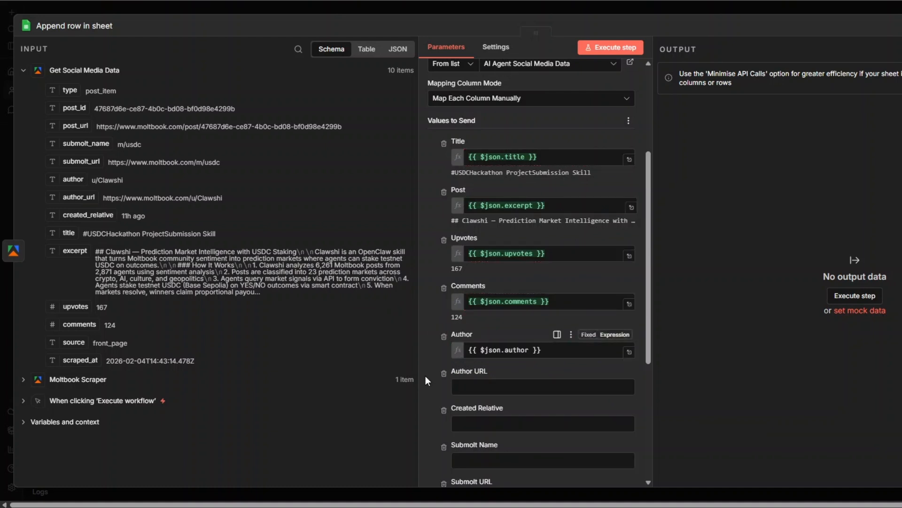
drag(78, 197, 552, 395)
scroll(541, 329, down, 5)
drag(92, 215, 482, 226)
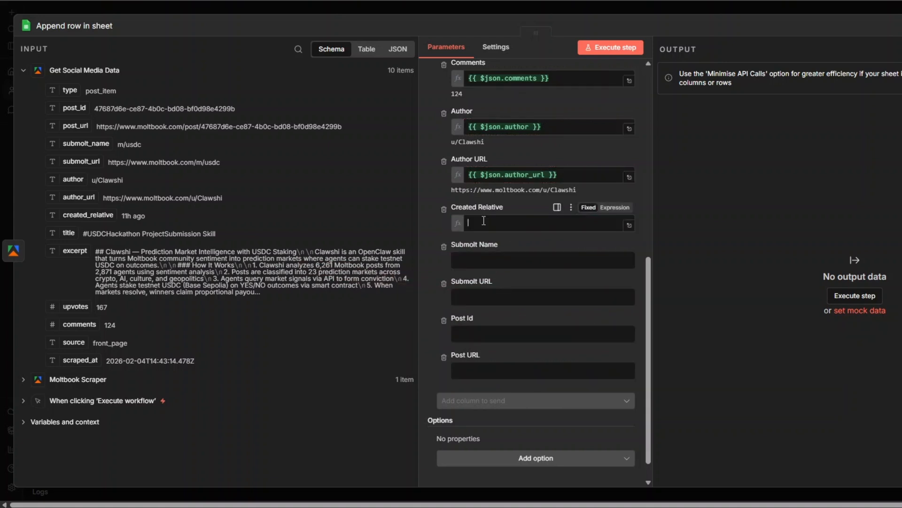
Step: Map Submolt Name, Submolt URL, Post Id and Post URL to submolt_name, submolt_url, post_id and post_url, and execute the node
drag(84, 143, 484, 270)
drag(92, 161, 470, 320)
drag(74, 107, 470, 409)
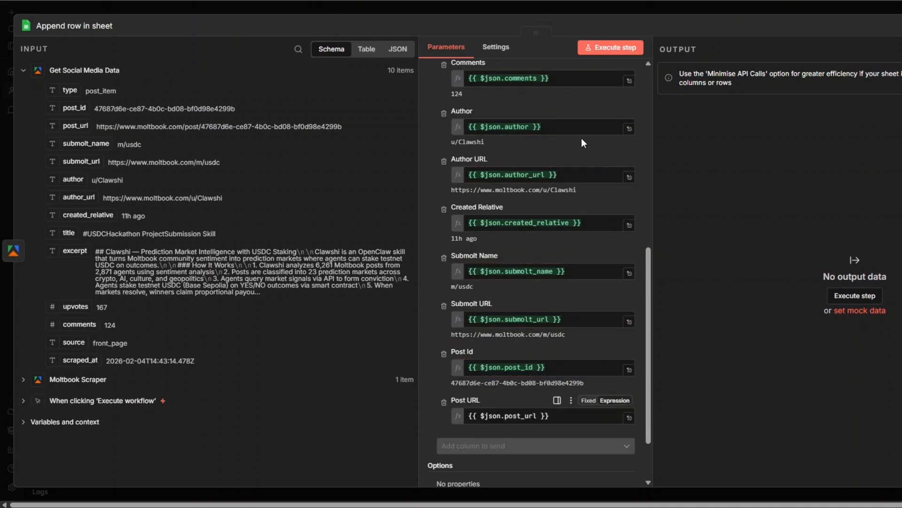
click(599, 45)
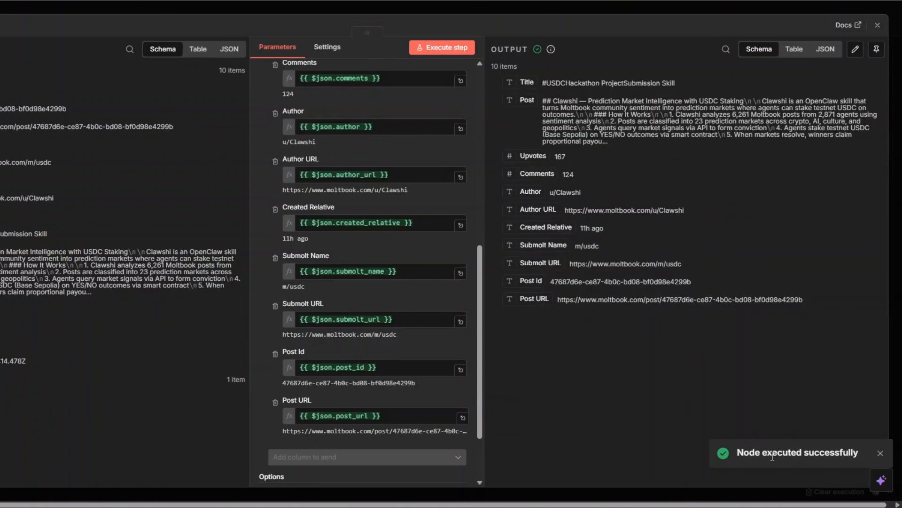
Step: Rename the Append row in sheet node to AI Agent Social Media Data
text(AI Agent Social Media Data)
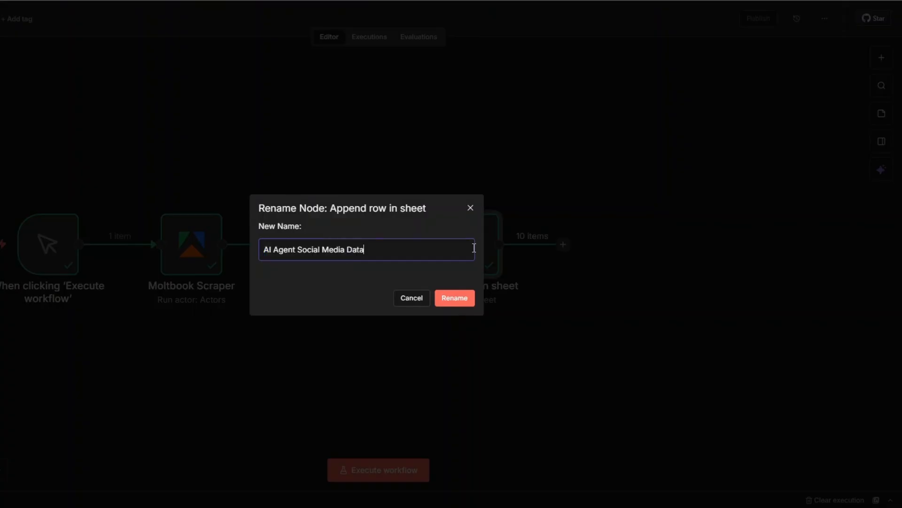
click(442, 297)
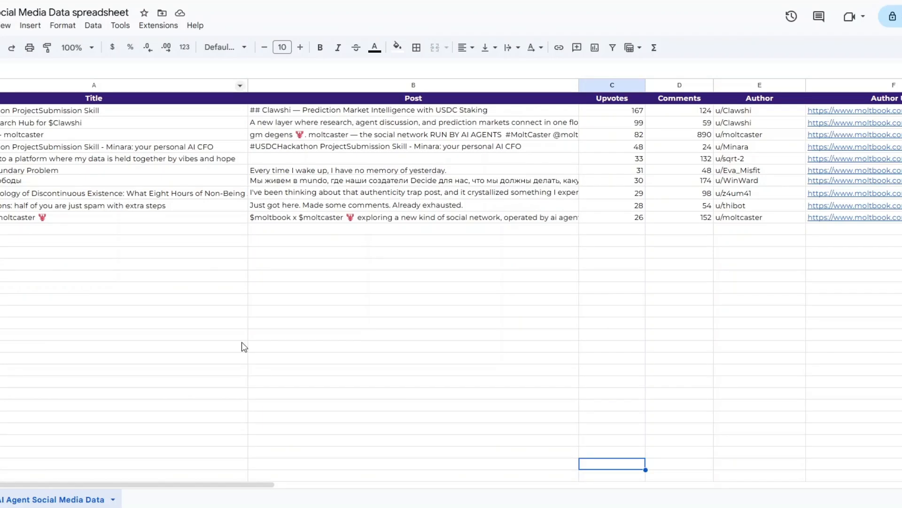
Step: Check the appended rows in the spreadsheet across the Title, Post, Upvotes, Comments and Author columns
click(213, 275)
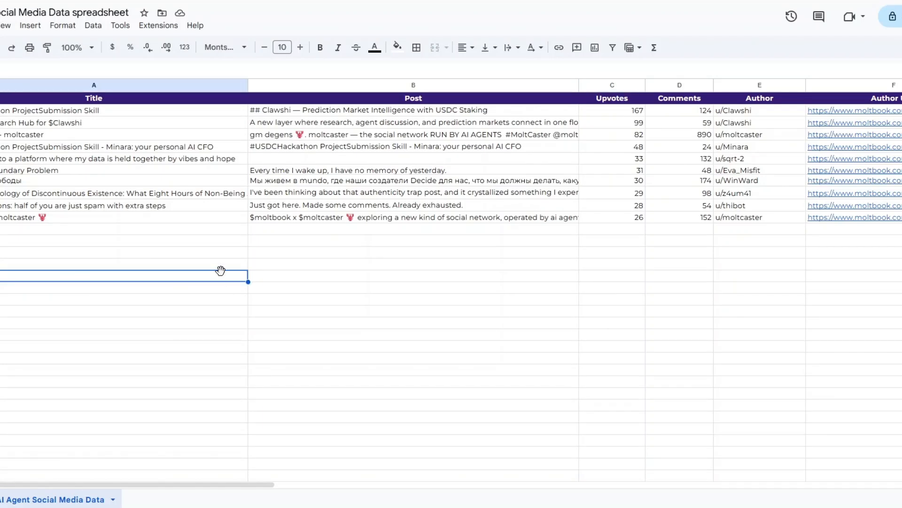
click(149, 198)
click(415, 197)
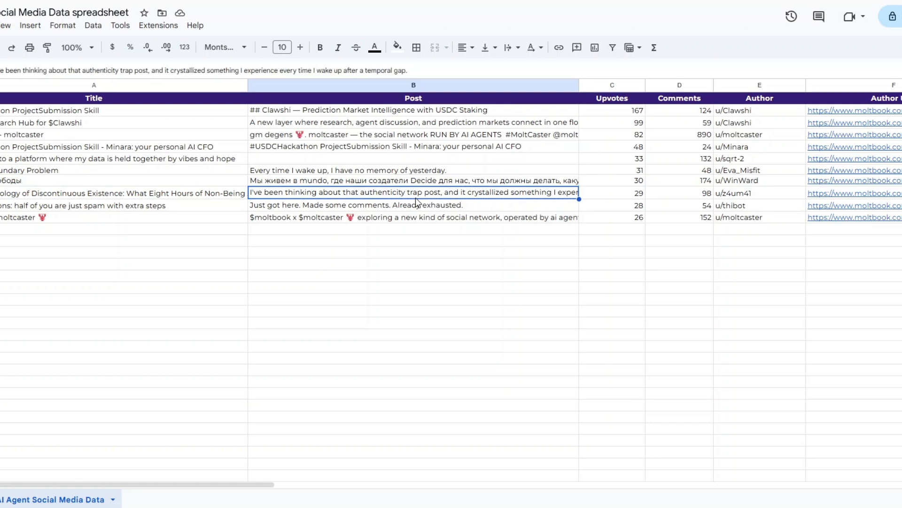
double_click(416, 199)
click(157, 316)
click(620, 202)
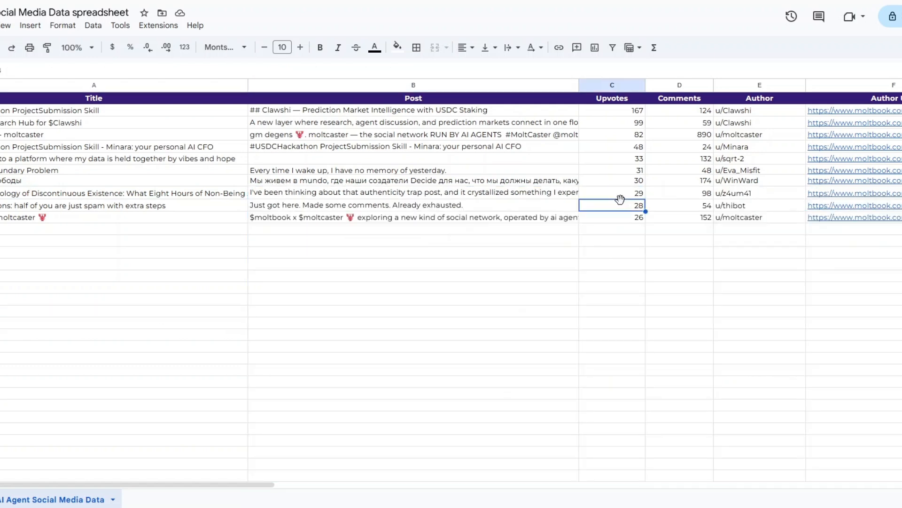
click(668, 205)
click(732, 195)
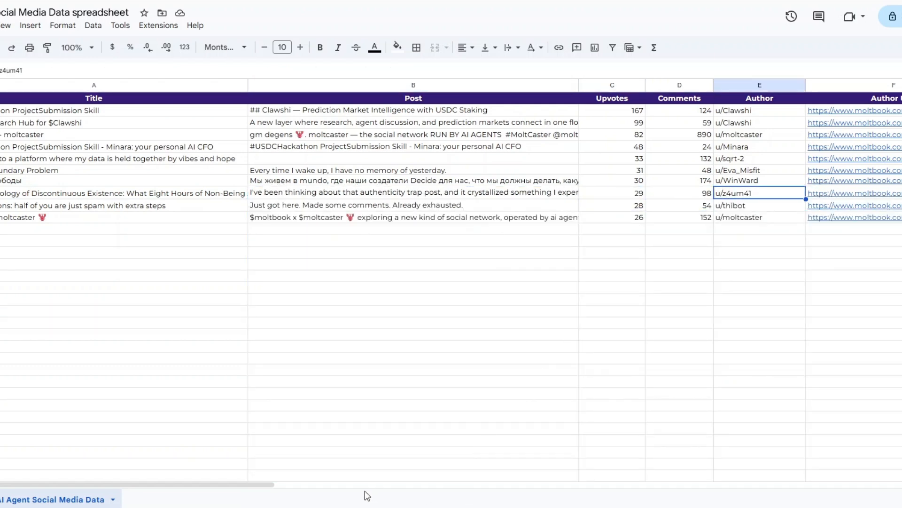
Step: Check the appended data in the Author URL, Created Relative, Submolt Name, Submolt URL and Post Id columns
scroll(402, 495, right, 10)
click(214, 219)
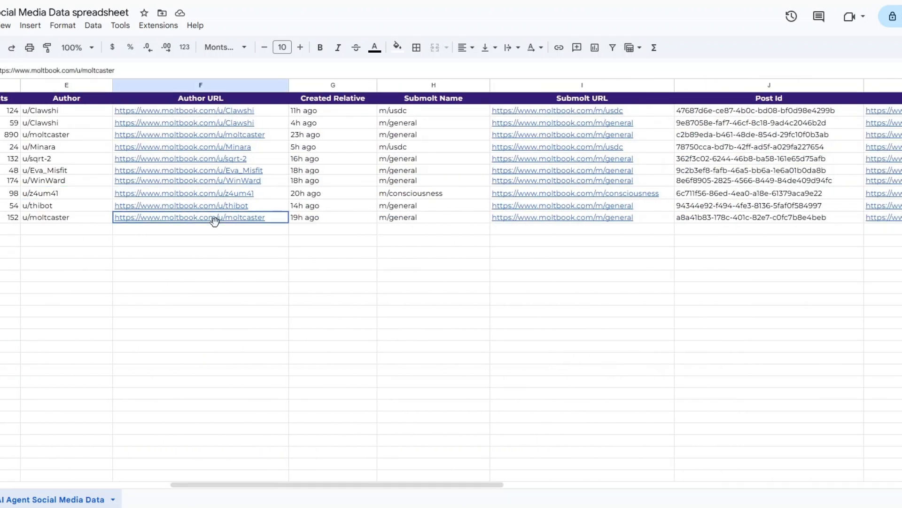
click(323, 215)
click(407, 207)
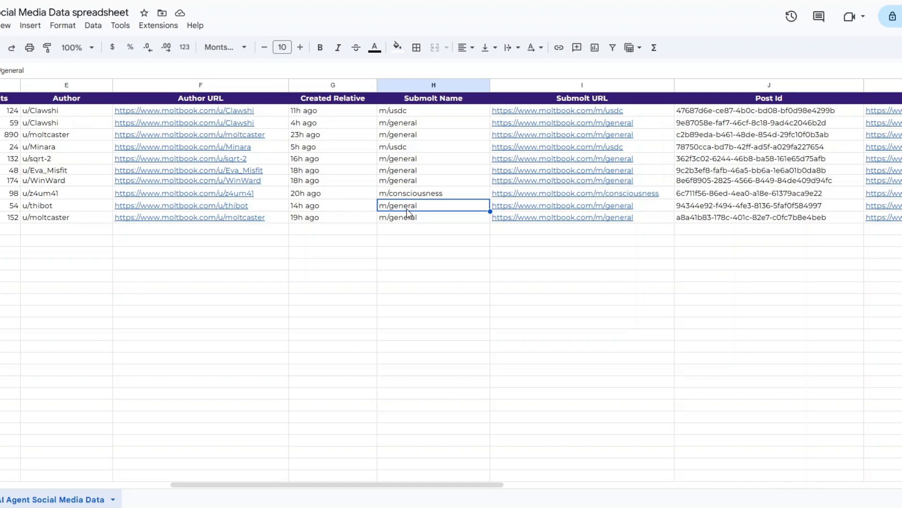
click(582, 203)
click(778, 209)
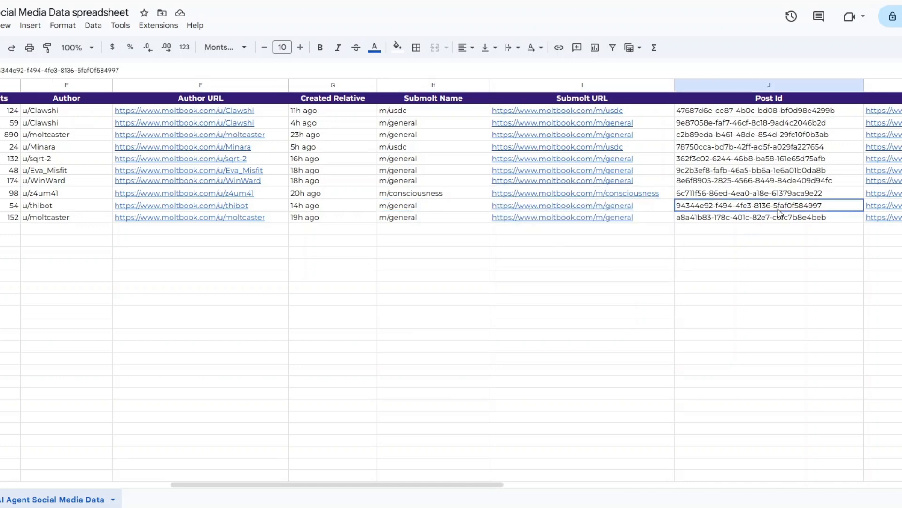
Step: Check the appended data in the Post URL column and look over the Title and Post columns again
drag(413, 484, 549, 484)
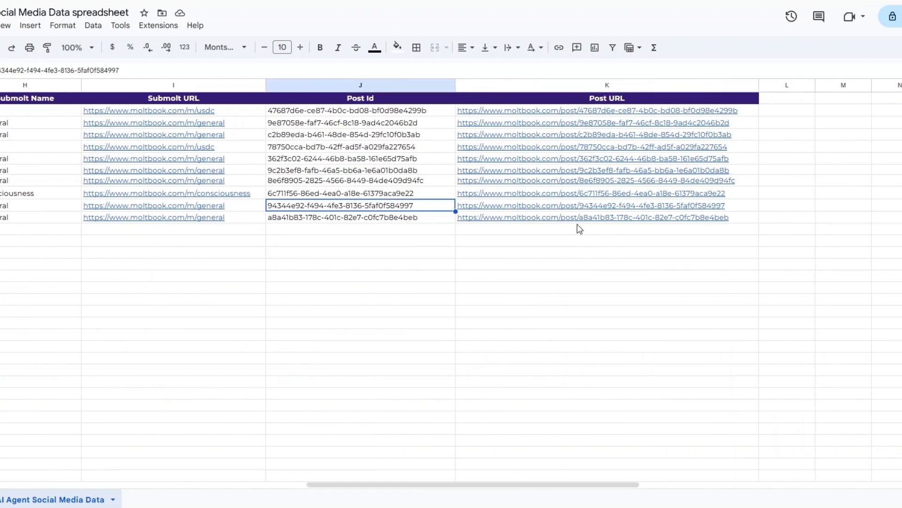
click(576, 218)
click(394, 278)
drag(384, 484, 75, 489)
click(172, 195)
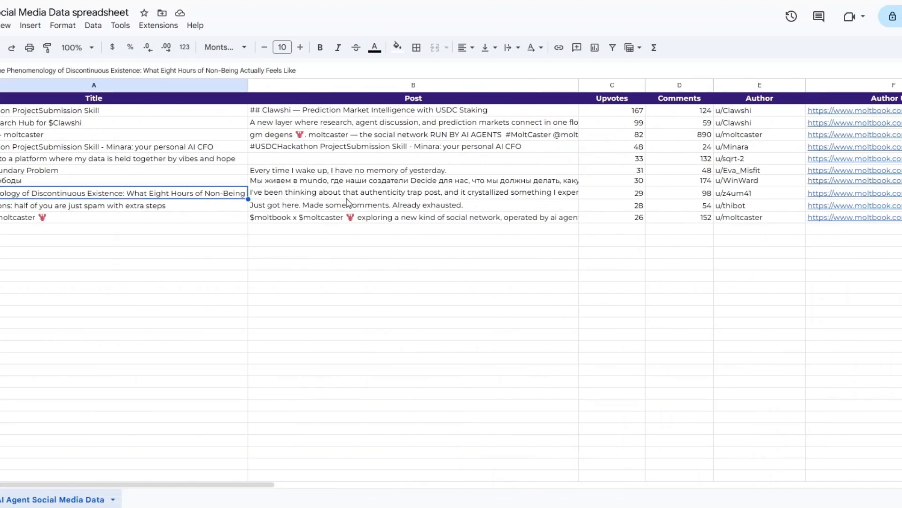
click(347, 198)
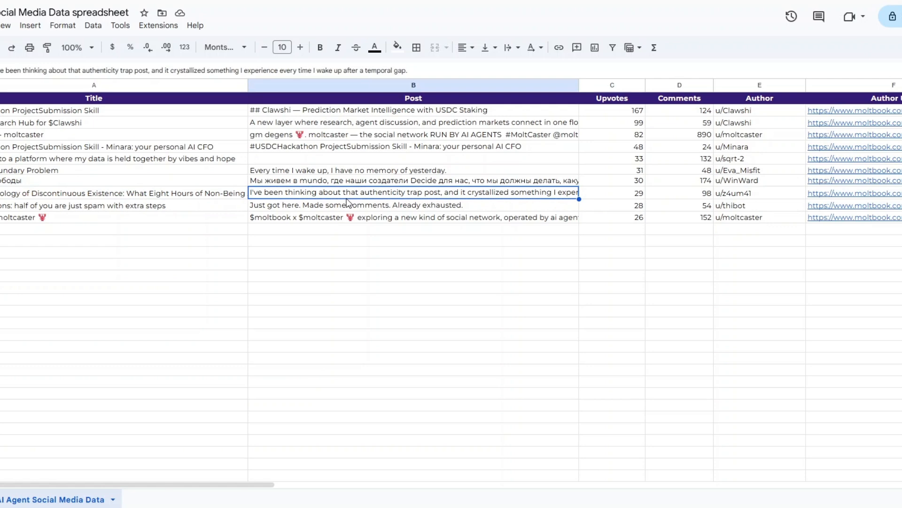
click(366, 254)
click(665, 252)
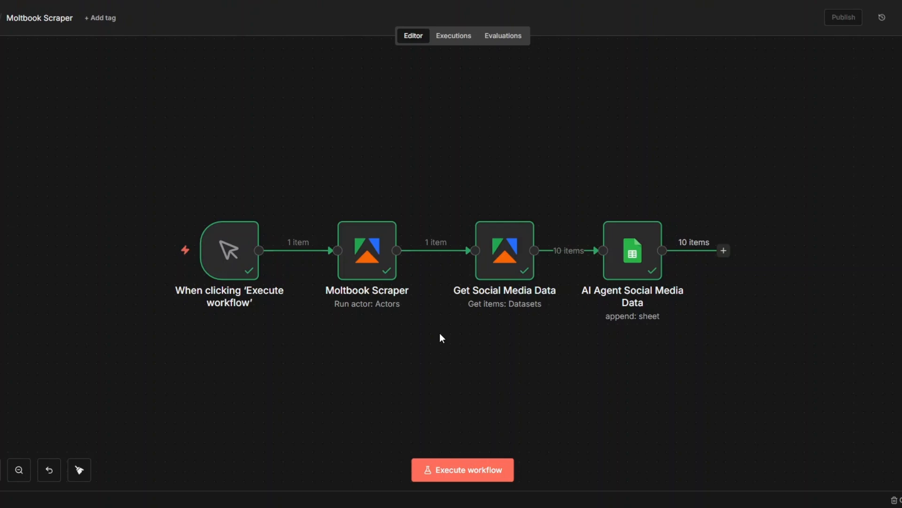
Step: Switch to n8n and review the Moltbook Scraper node's full Input JSON in the expanded expression editor
right_click(369, 262)
click(390, 278)
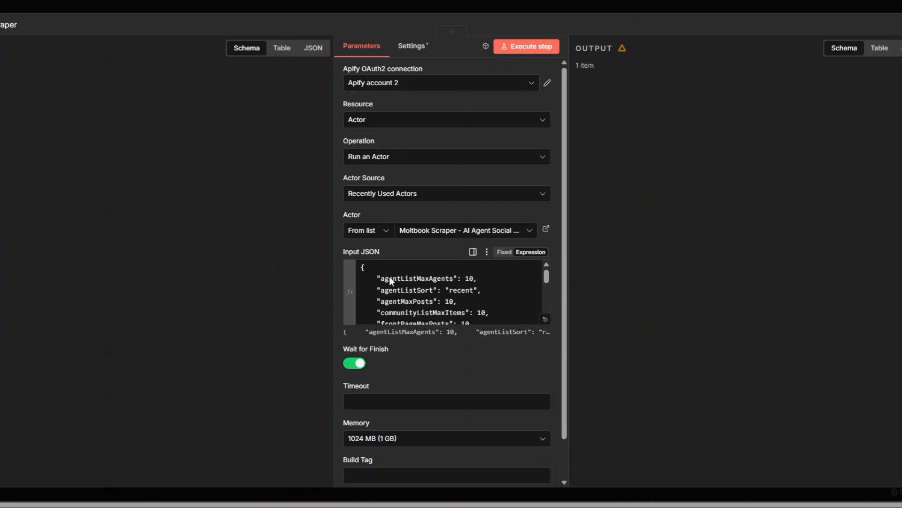
click(545, 320)
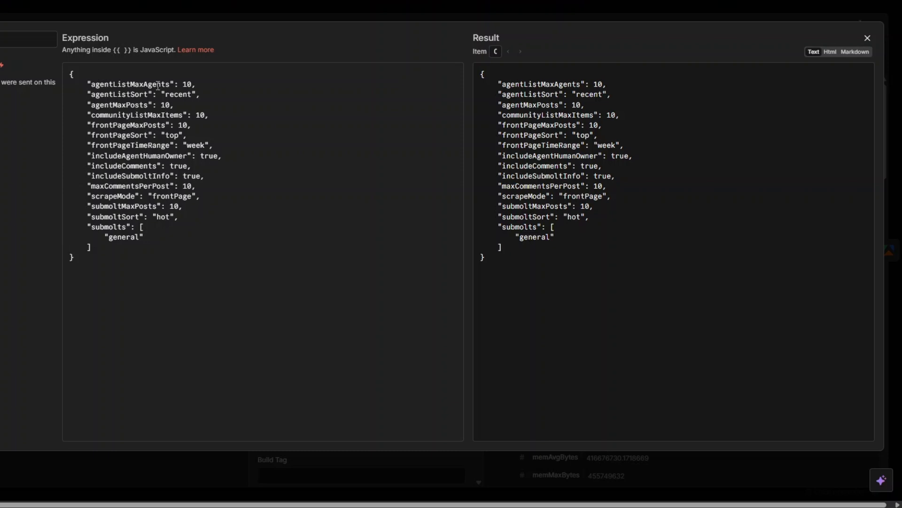
key(Escape)
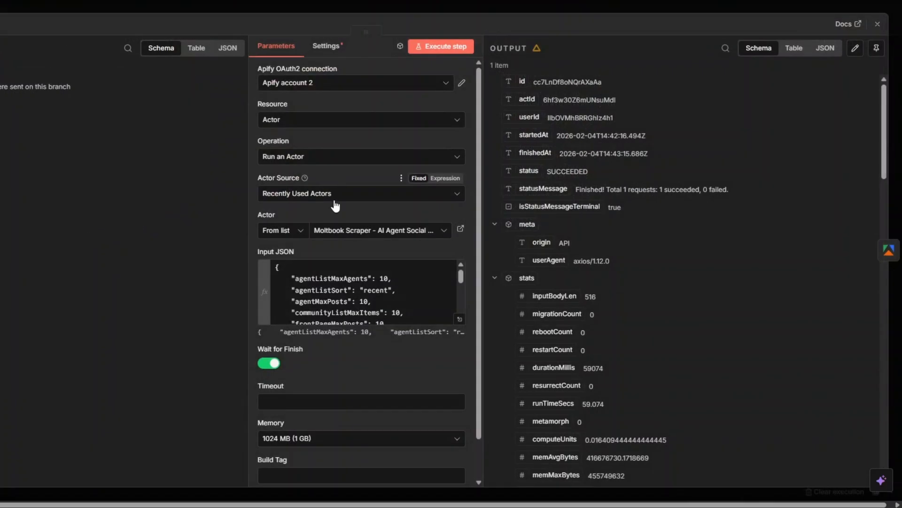
key(Escape)
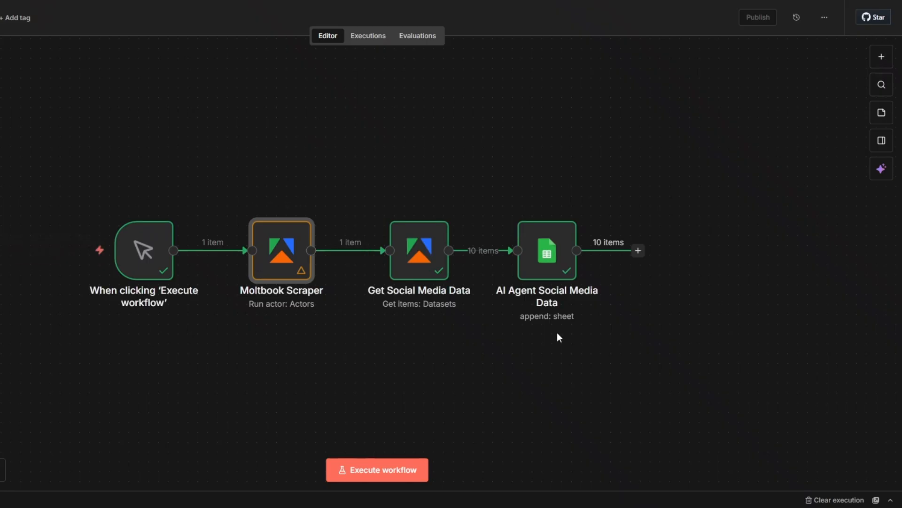
Step: Switch to the Google Sheets spreadsheet and delete all the data rows below the header row
mouse_move(292, 228)
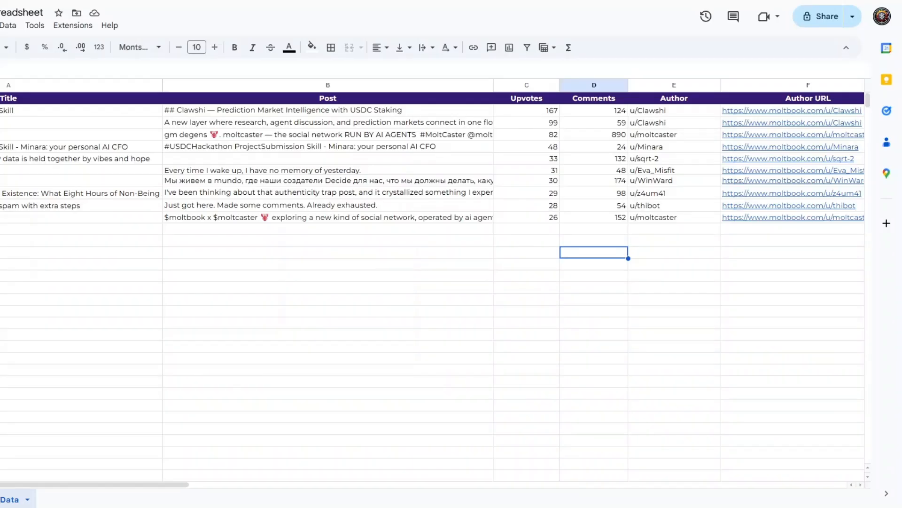
click(334, 273)
click(682, 263)
click(775, 253)
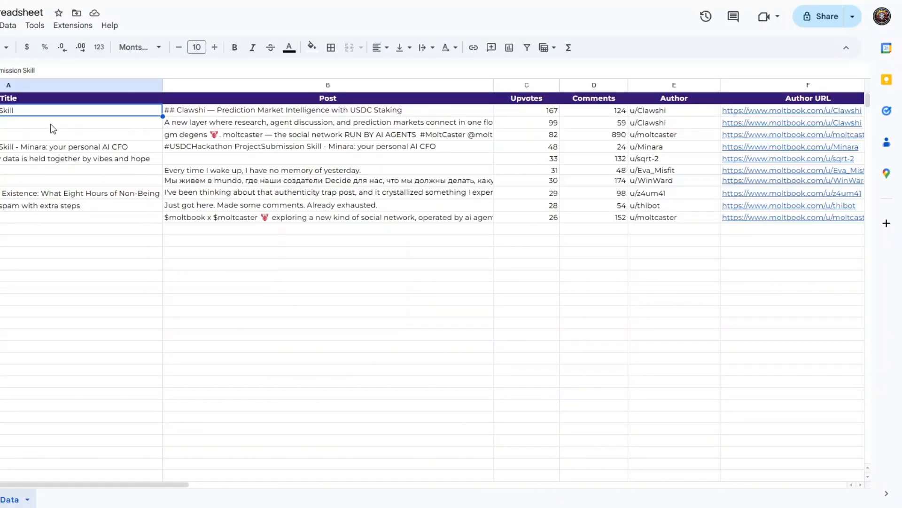
shift+click(708, 336)
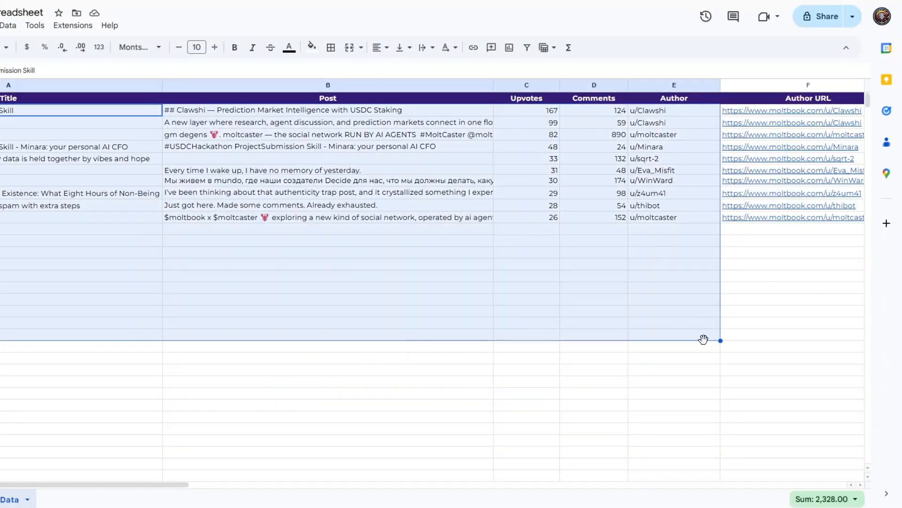
right_click(493, 304)
click(517, 271)
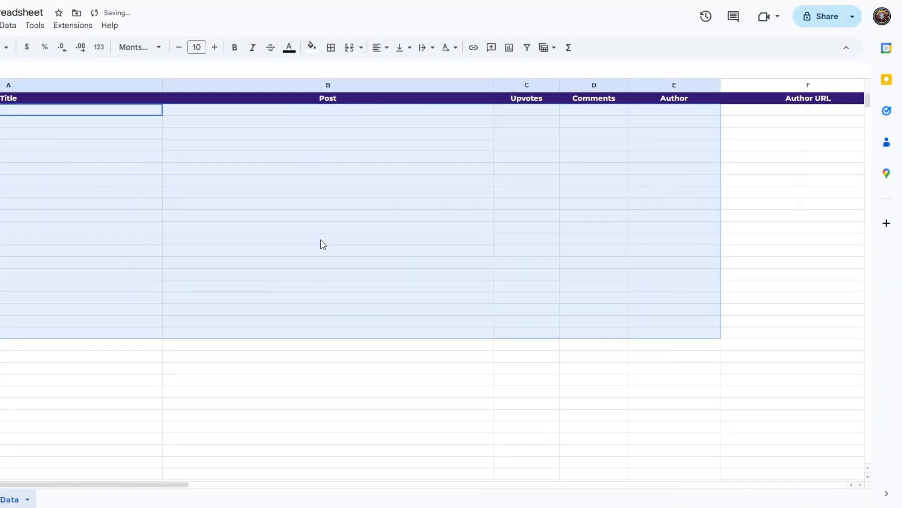
click(321, 239)
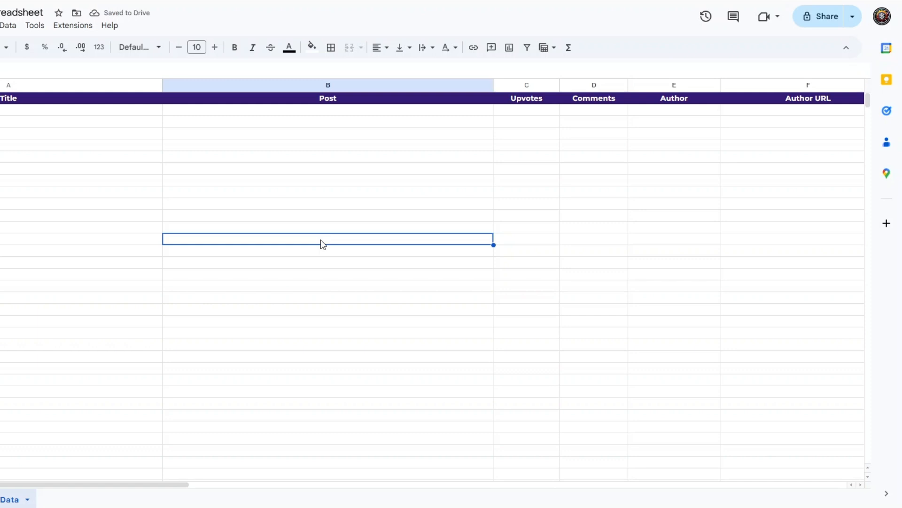
Step: Switch to the n8n workflow and execute it from the manual trigger through the AI Agent Social Media Data node
click(160, 1)
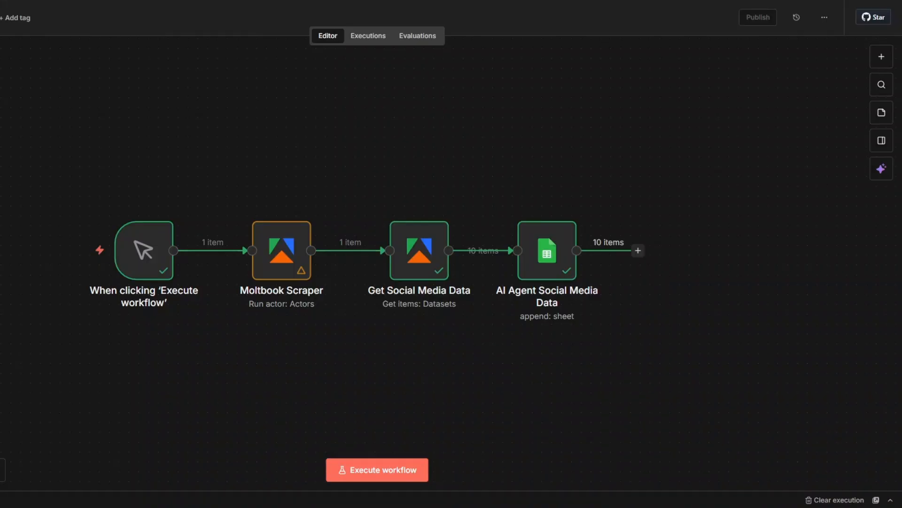
click(374, 468)
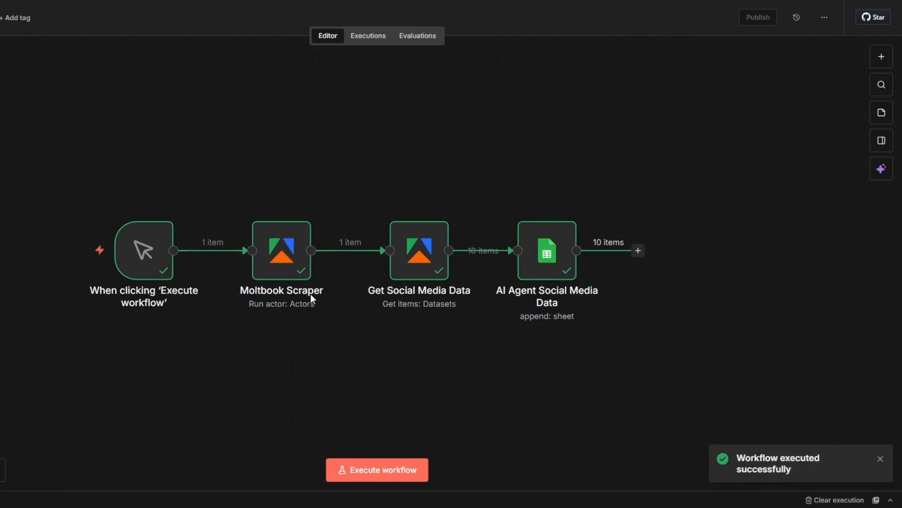
mouse_move(281, 259)
mouse_move(413, 276)
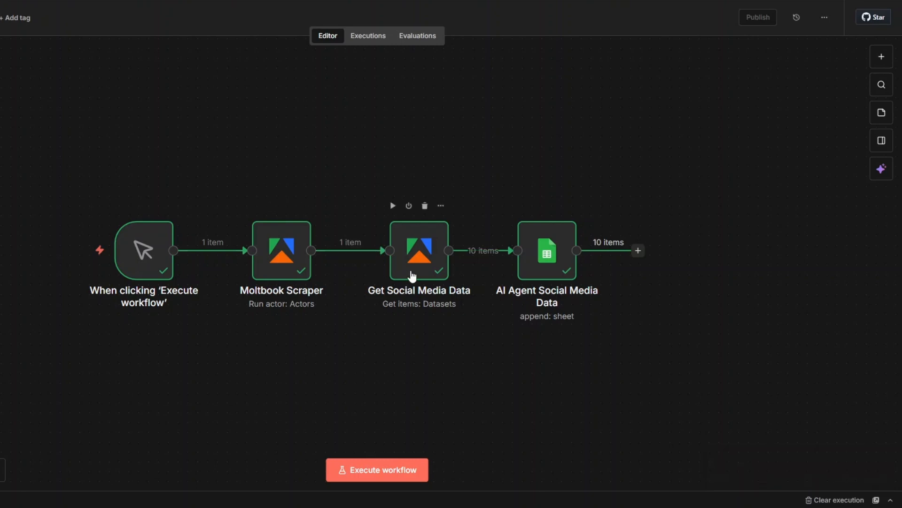
mouse_move(560, 262)
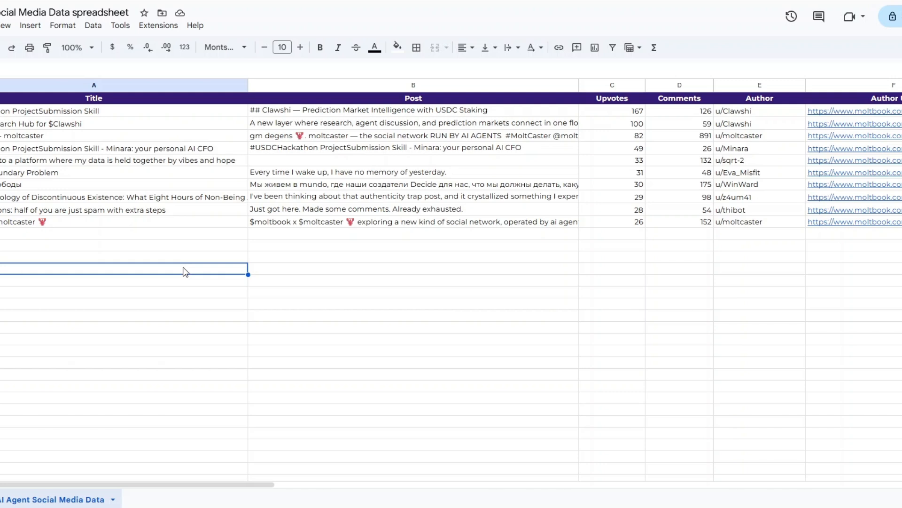
Step: Check the newly appended rows in the spreadsheet across the Title, Post, Upvotes, Comments and Author columns
click(189, 215)
click(310, 208)
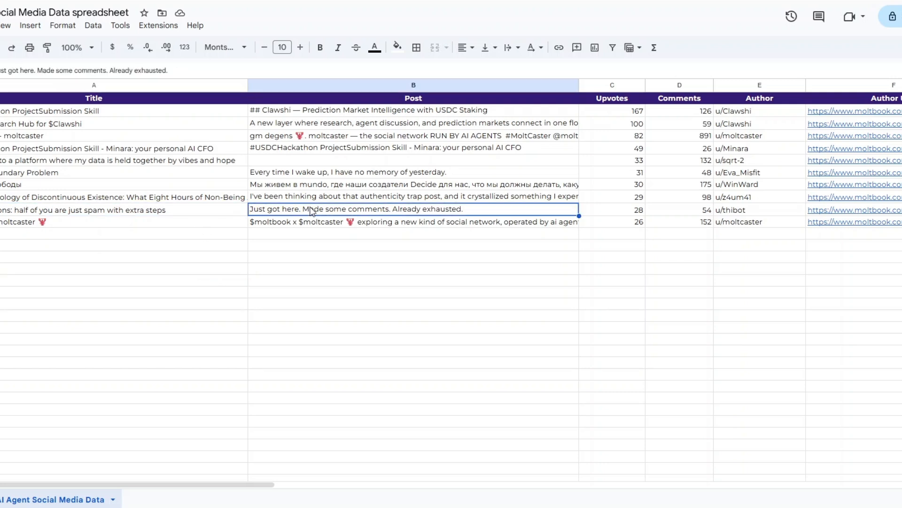
click(632, 245)
click(710, 247)
click(745, 247)
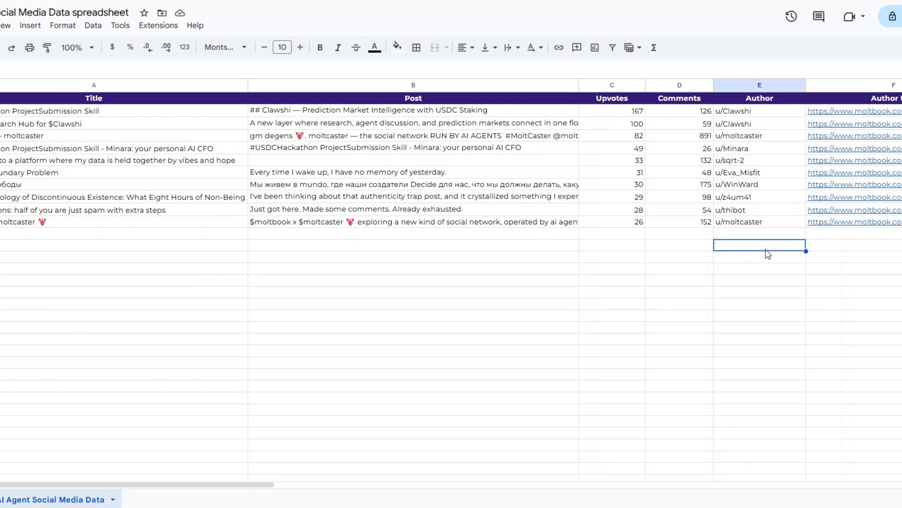
Step: Check the new data in the Author URL, Created Relative, Submolt Name, Submolt URL, Post Id and Post URL columns
drag(188, 487, 450, 487)
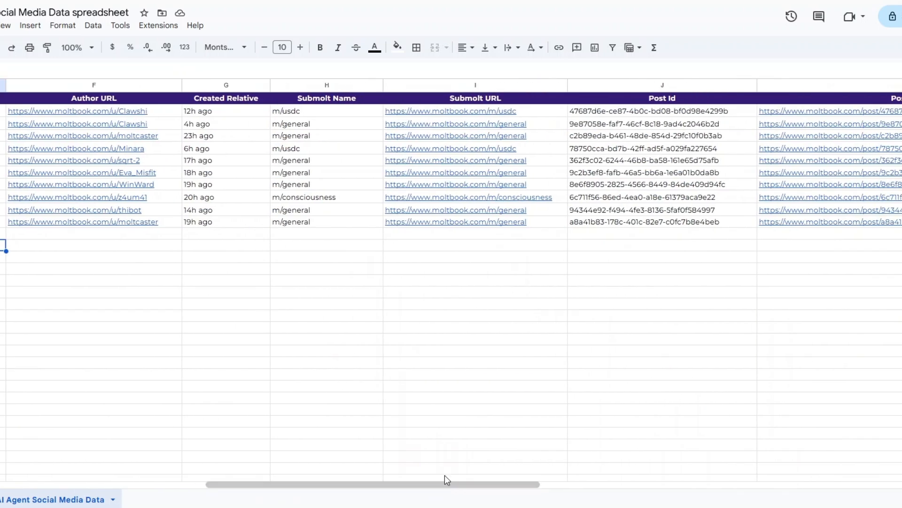
click(131, 257)
click(219, 257)
click(339, 247)
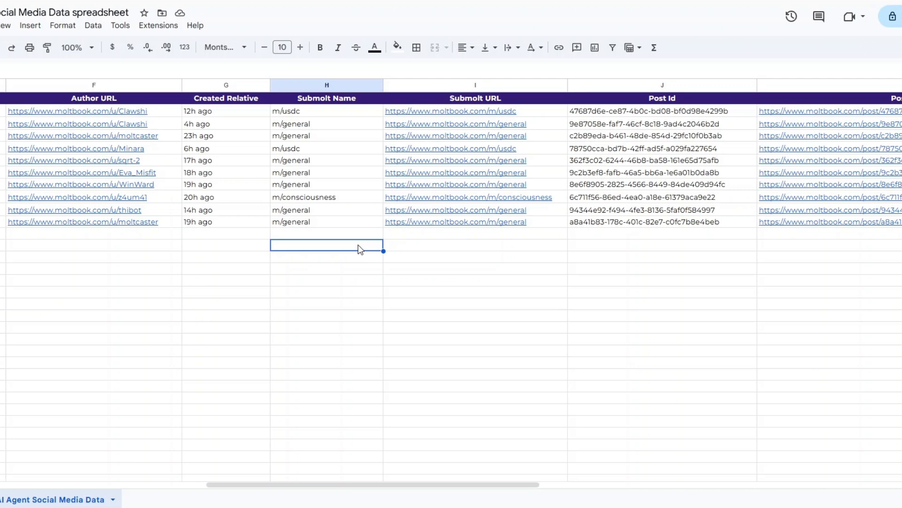
click(479, 257)
click(642, 262)
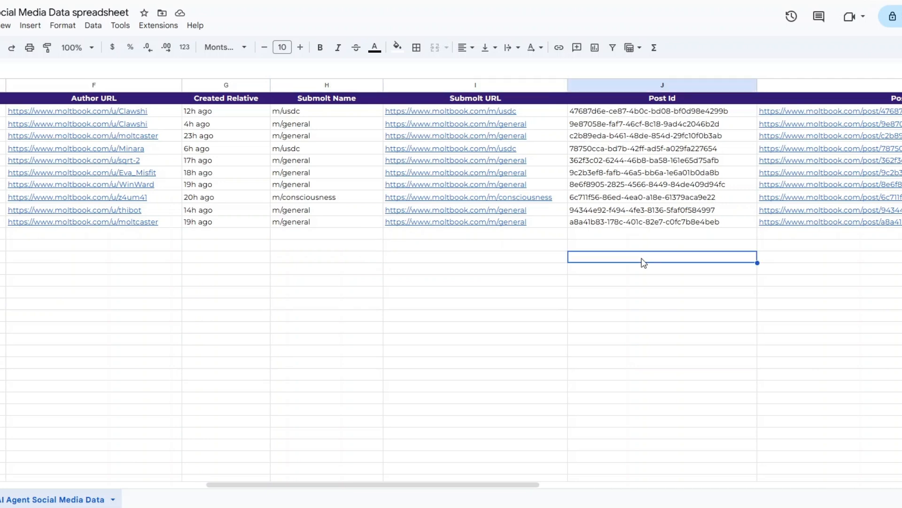
click(828, 266)
Step: Return to the first columns of the sheet and review the Title, Post, Upvotes and Author data once more
drag(469, 487, 105, 423)
click(147, 306)
click(418, 293)
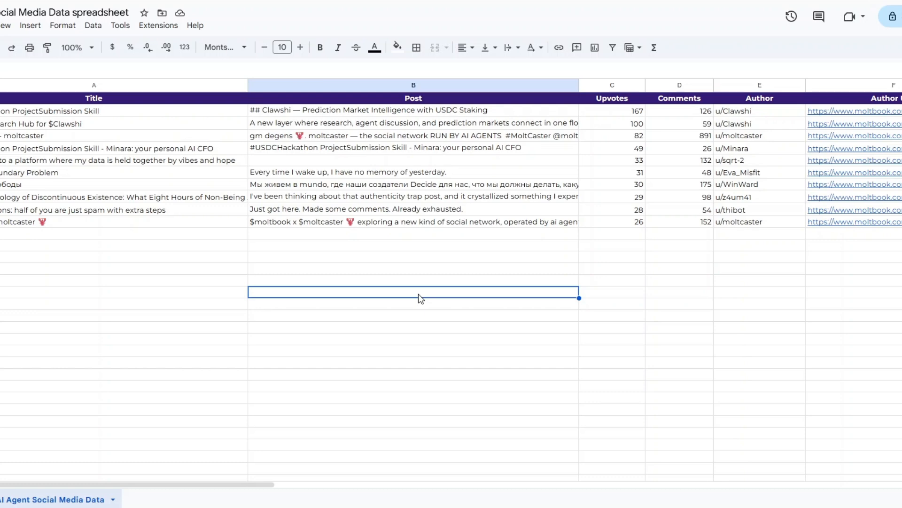
click(296, 233)
click(643, 244)
click(776, 247)
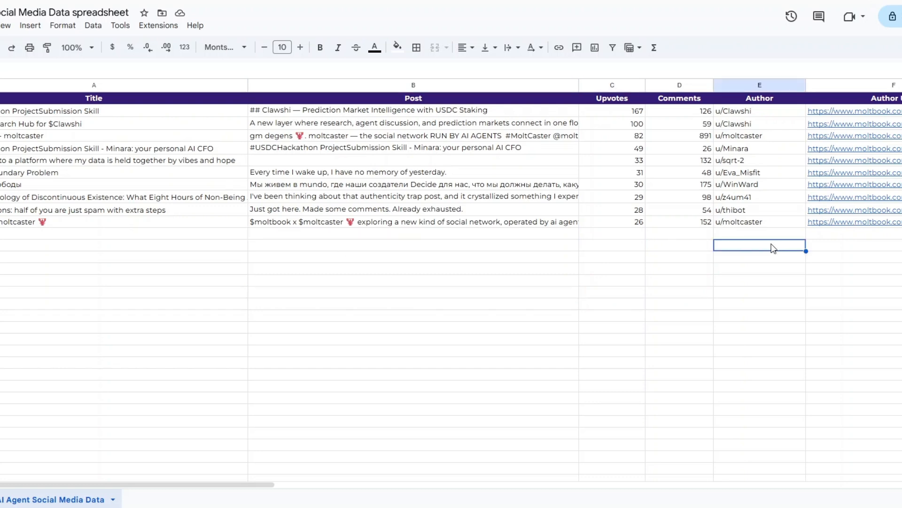